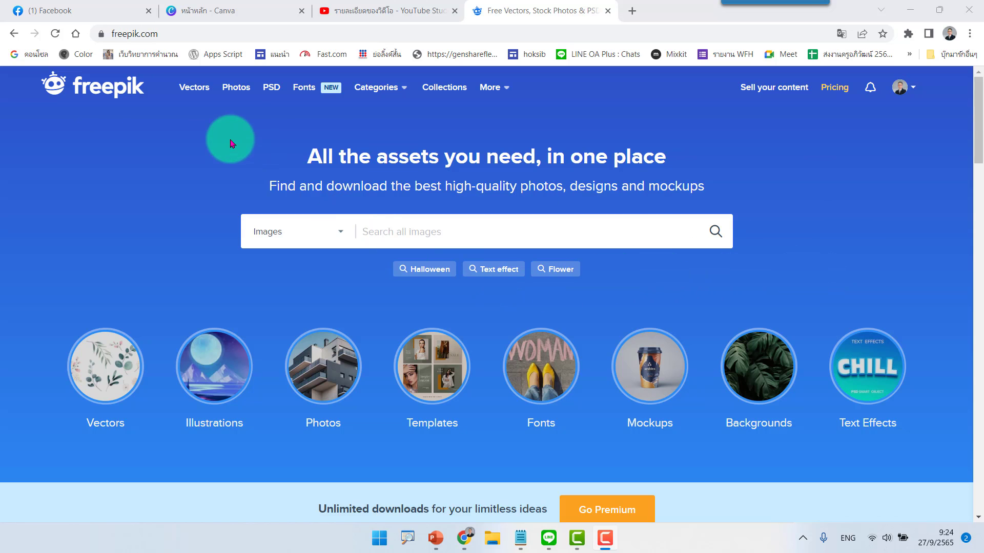
Step: Filter Freepik to free PSD files and narrow them to the 'template' suggestion
{"action": "left_click", "coordinate": [273, 90]}
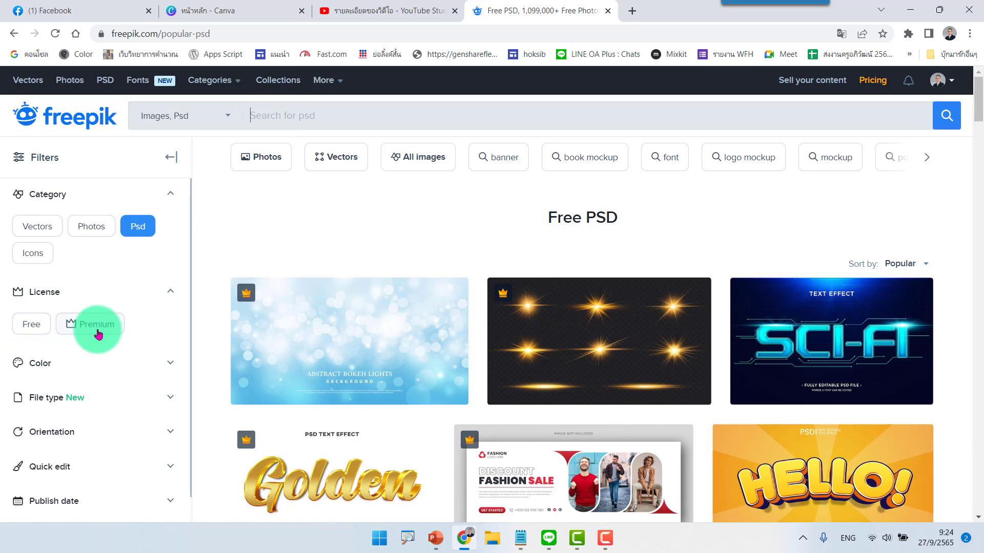
{"action": "left_click", "coordinate": [34, 325]}
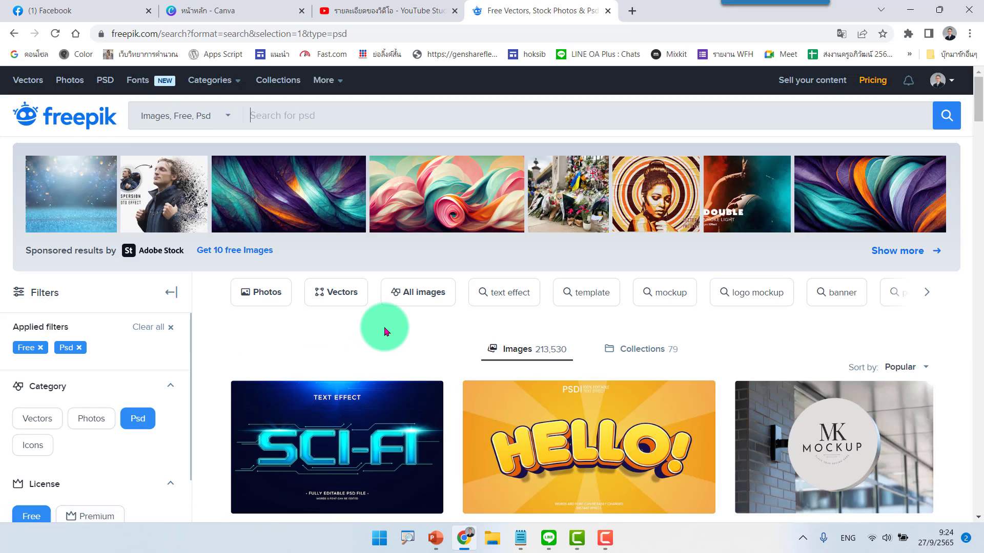
{"action": "scroll", "coordinate": [385, 328], "scroll_direction": "down", "scroll_amount": 1}
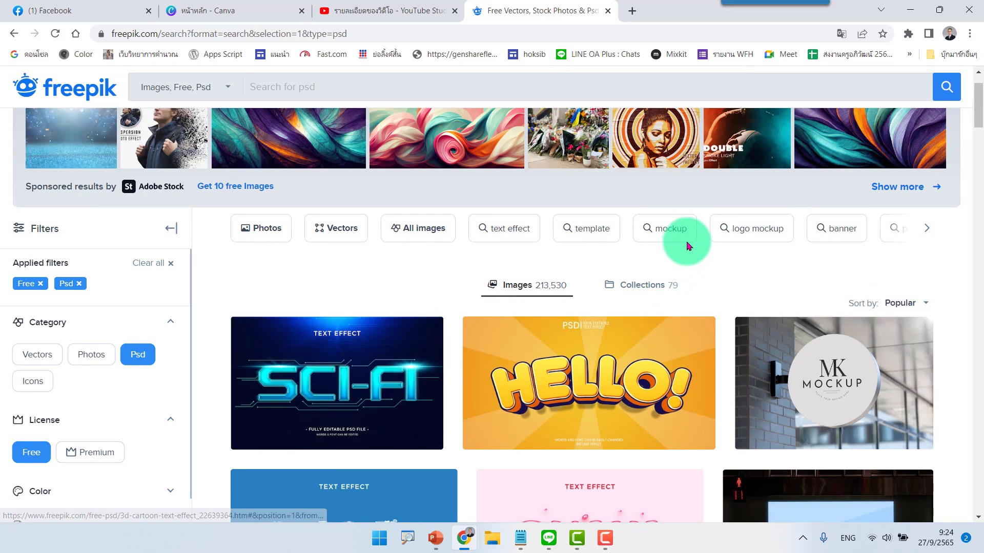
{"action": "left_click", "coordinate": [592, 237]}
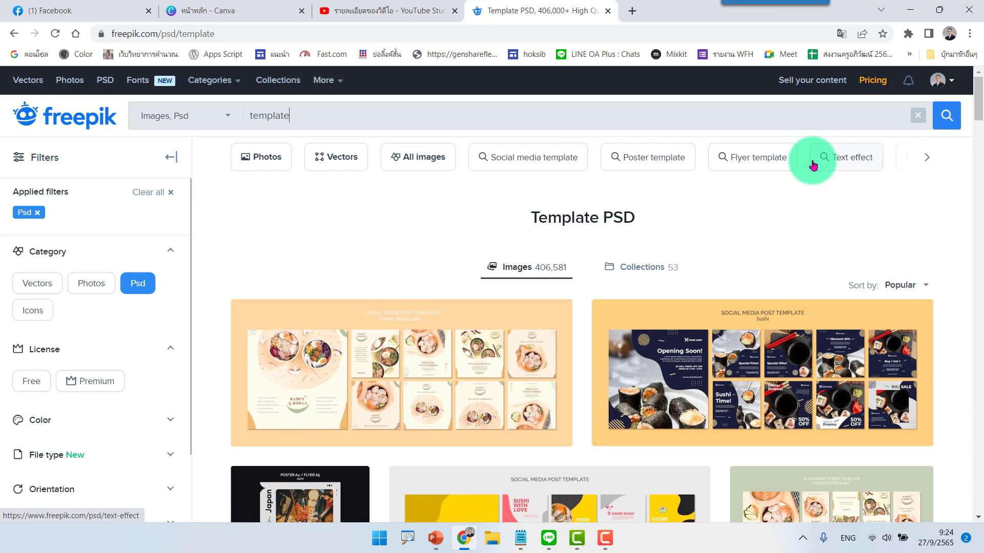
Step: Search Freepik for 'poster template' and browse the results
{"action": "left_click", "coordinate": [661, 162]}
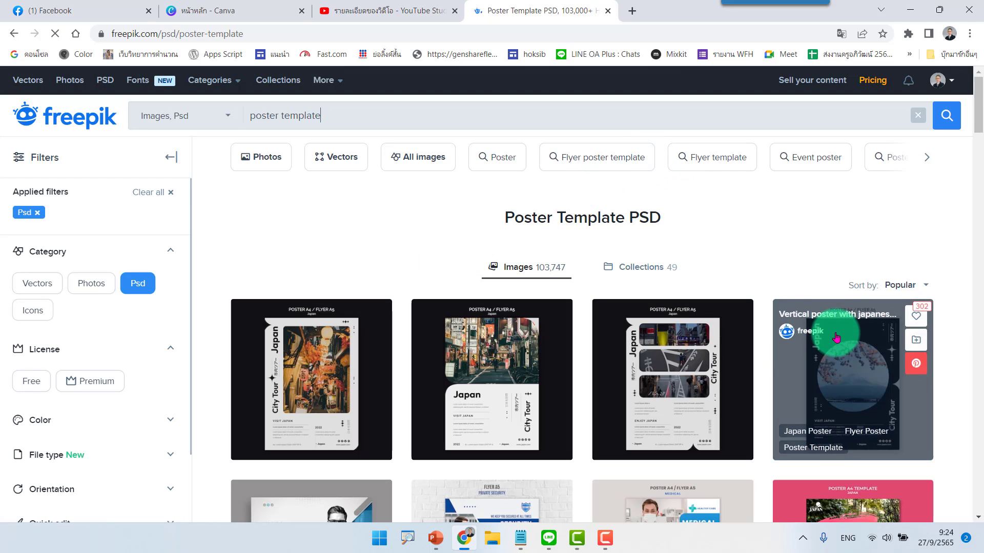
{"action": "scroll", "coordinate": [634, 355], "scroll_direction": "down", "scroll_amount": 2}
{"action": "scroll", "coordinate": [619, 348], "scroll_direction": "down", "scroll_amount": 1}
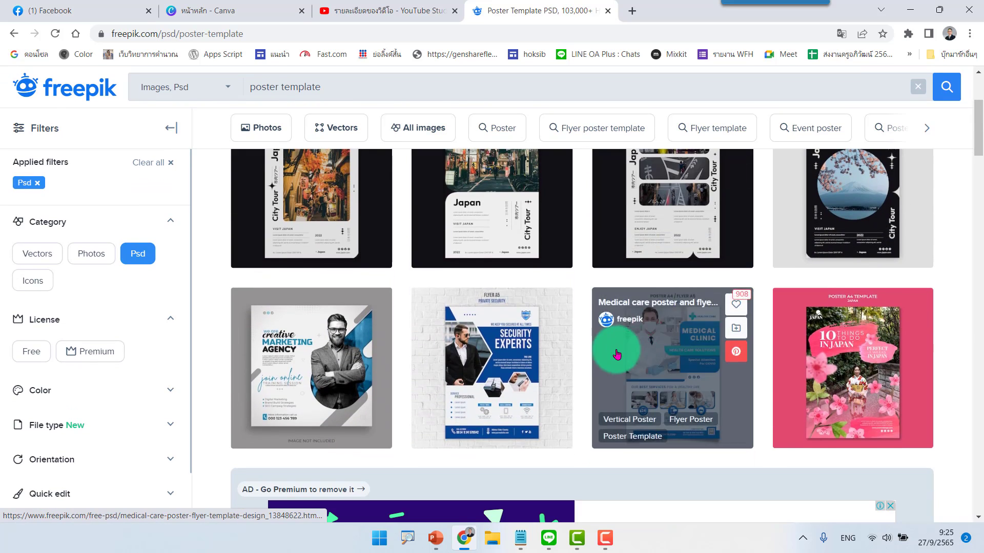
{"action": "scroll", "coordinate": [583, 338], "scroll_direction": "down", "scroll_amount": 2}
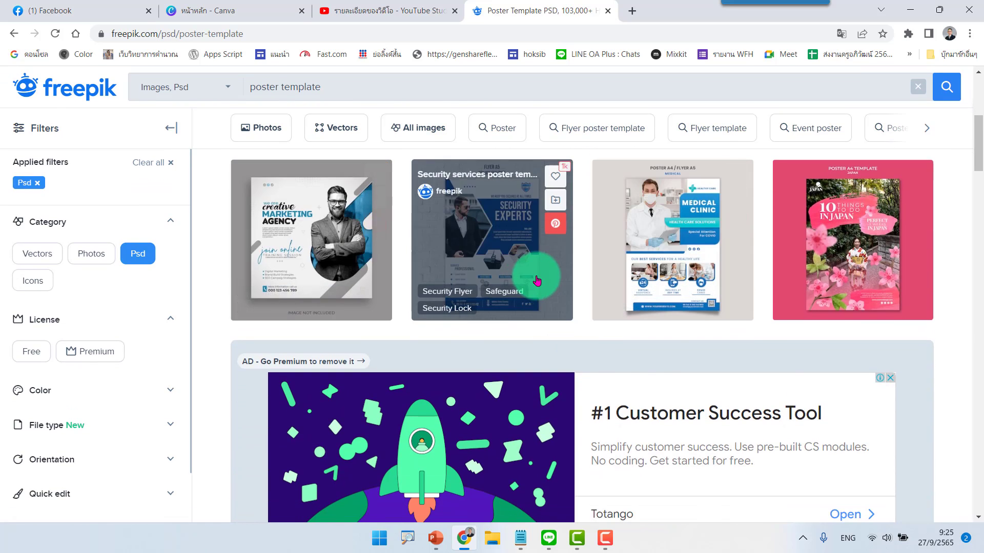
{"action": "scroll", "coordinate": [461, 266], "scroll_direction": "down", "scroll_amount": 2}
{"action": "scroll", "coordinate": [512, 276], "scroll_direction": "down", "scroll_amount": 1}
{"action": "scroll", "coordinate": [534, 281], "scroll_direction": "down", "scroll_amount": 1}
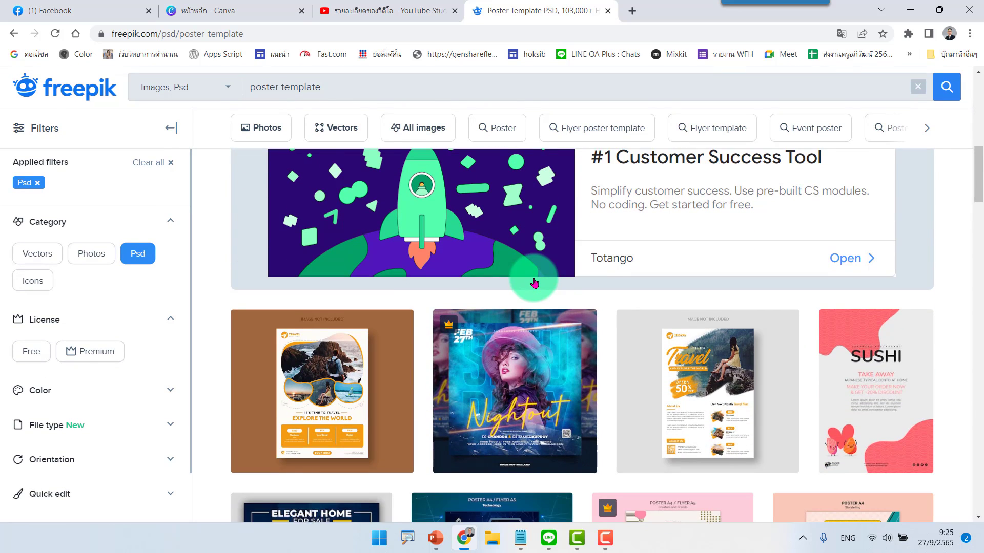
{"action": "scroll", "coordinate": [534, 282], "scroll_direction": "down", "scroll_amount": 1}
{"action": "scroll", "coordinate": [533, 282], "scroll_direction": "down", "scroll_amount": 1}
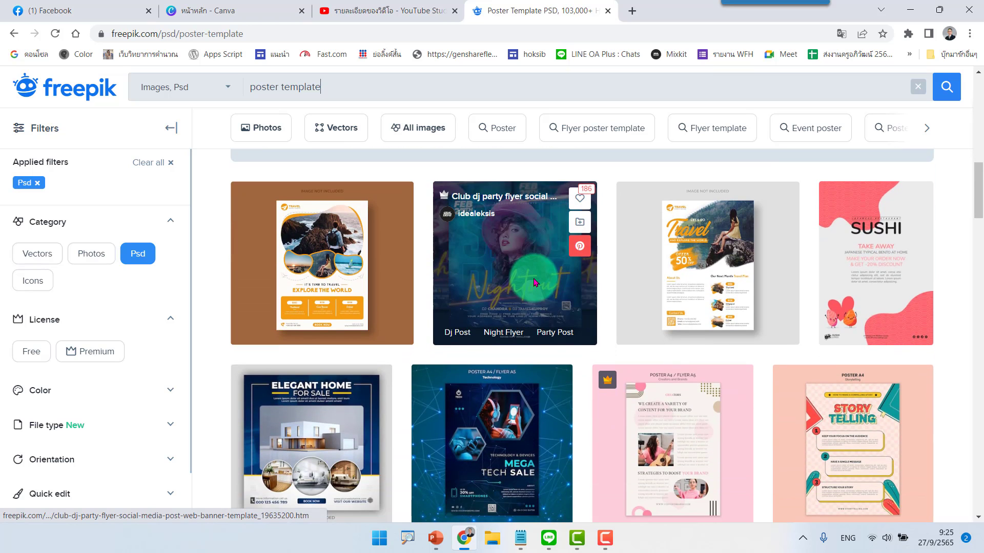
{"action": "scroll", "coordinate": [534, 282], "scroll_direction": "down", "scroll_amount": 1}
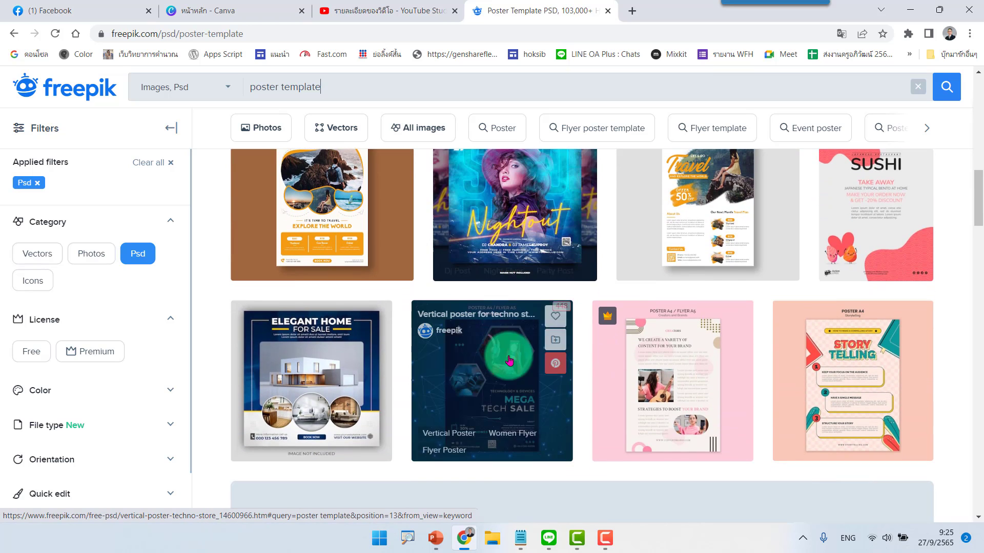
{"action": "scroll", "coordinate": [589, 367], "scroll_direction": "down", "scroll_amount": 3}
{"action": "scroll", "coordinate": [589, 364], "scroll_direction": "down", "scroll_amount": 3}
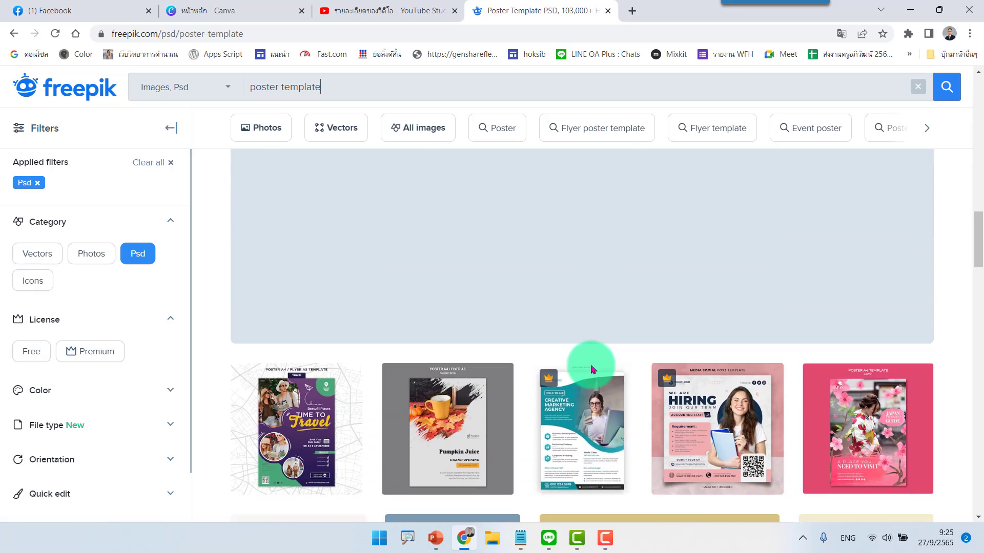
{"action": "scroll", "coordinate": [577, 373], "scroll_direction": "down", "scroll_amount": 3}
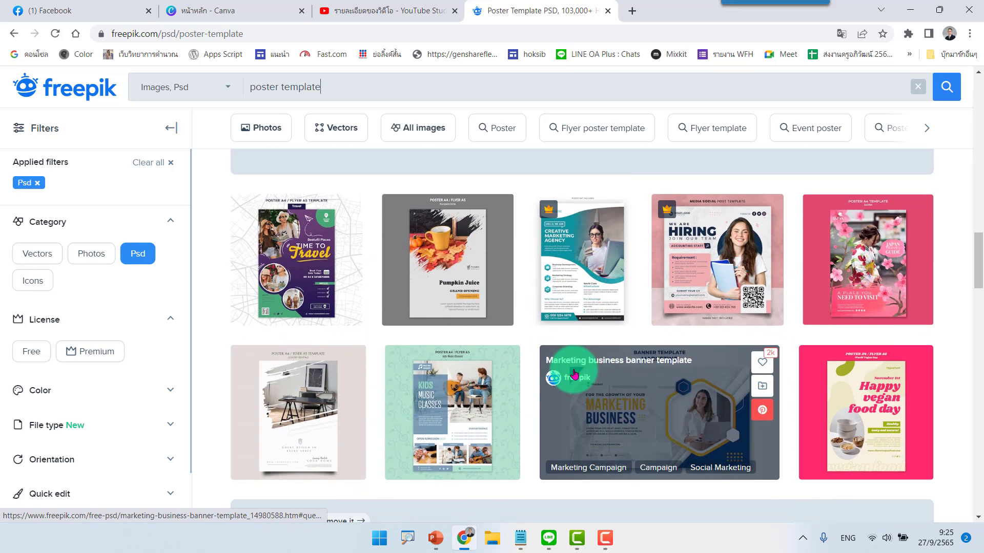
{"action": "scroll", "coordinate": [498, 410], "scroll_direction": "down", "scroll_amount": 1}
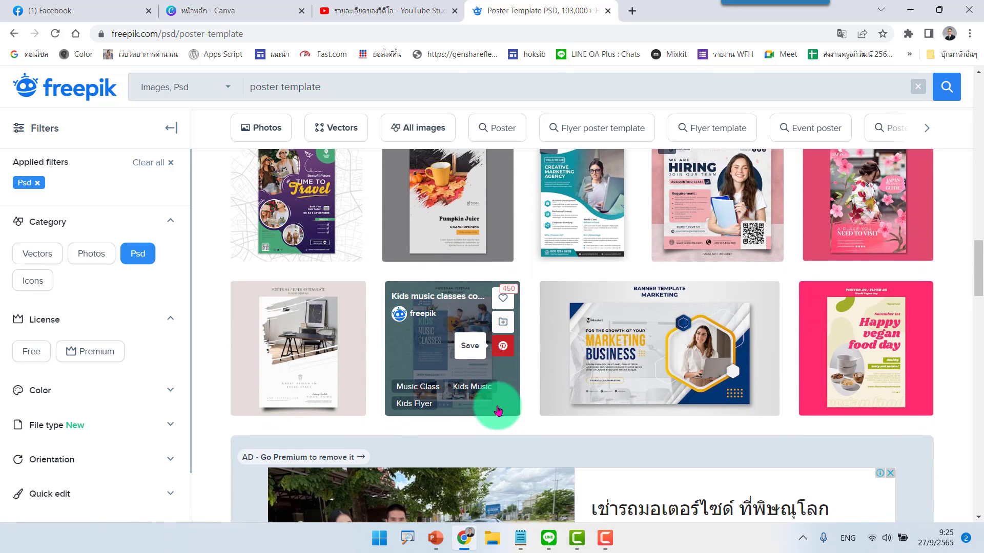
{"action": "scroll", "coordinate": [497, 410], "scroll_direction": "down", "scroll_amount": 2}
{"action": "scroll", "coordinate": [492, 379], "scroll_direction": "down", "scroll_amount": 2}
{"action": "scroll", "coordinate": [495, 380], "scroll_direction": "down", "scroll_amount": 3}
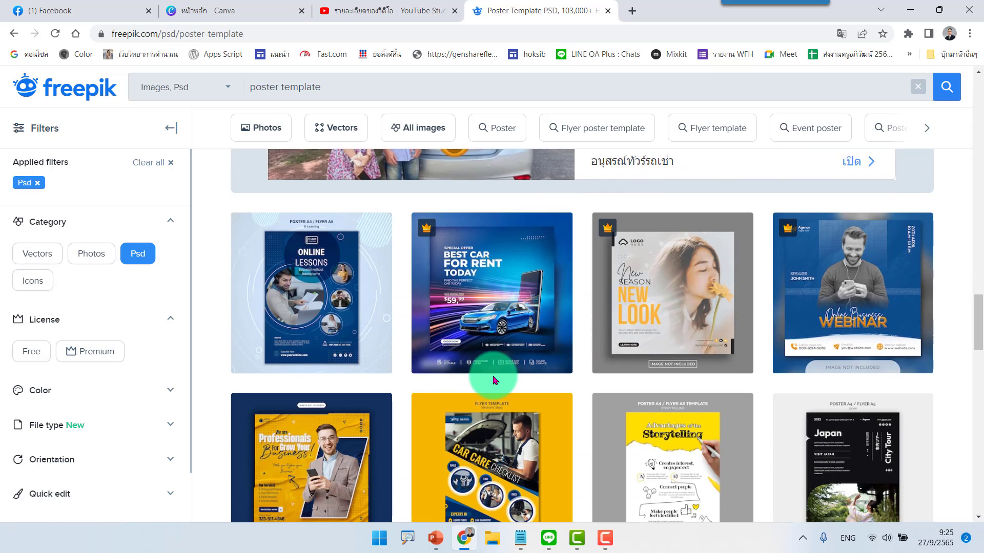
{"action": "scroll", "coordinate": [494, 379], "scroll_direction": "down", "scroll_amount": 1}
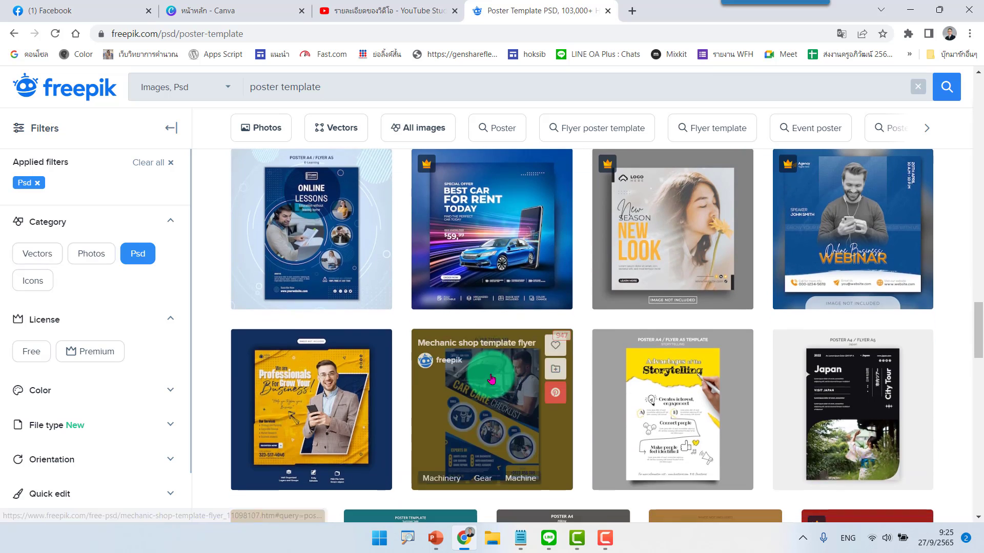
Step: Limit the poster templates to free files and scroll down to the flat-design travel poster
{"action": "left_click", "coordinate": [29, 360]}
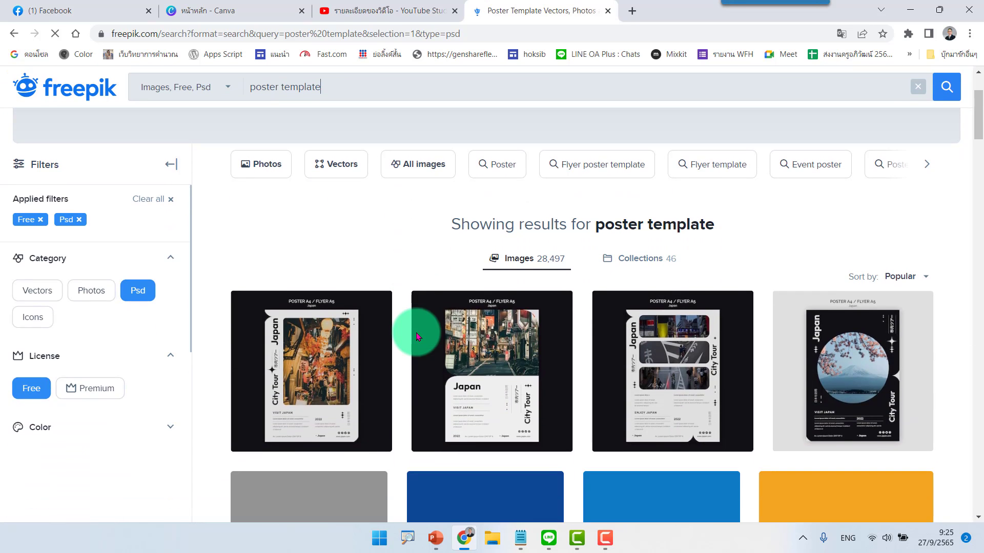
{"action": "scroll", "coordinate": [417, 337], "scroll_direction": "down", "scroll_amount": 3}
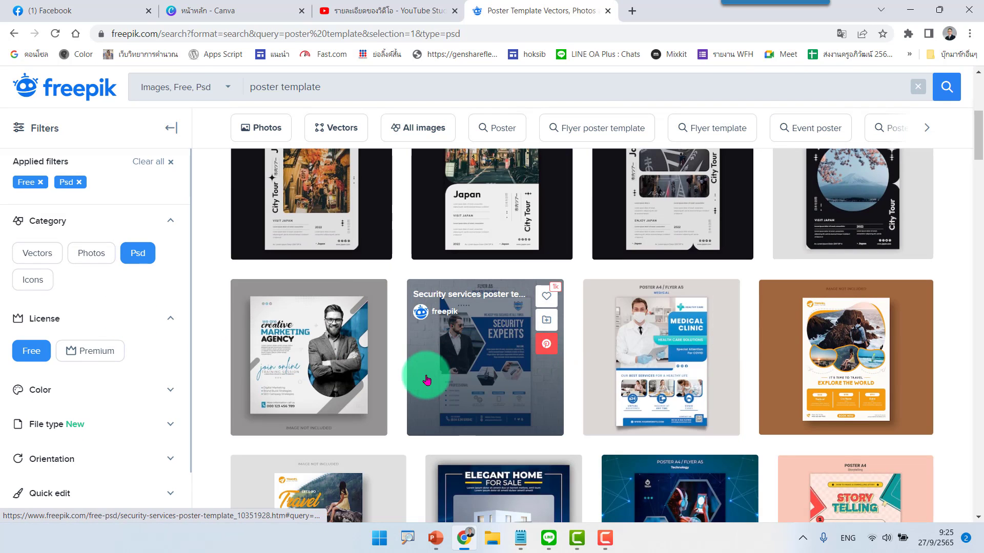
{"action": "scroll", "coordinate": [425, 380], "scroll_direction": "down", "scroll_amount": 3}
{"action": "scroll", "coordinate": [428, 379], "scroll_direction": "down", "scroll_amount": 5}
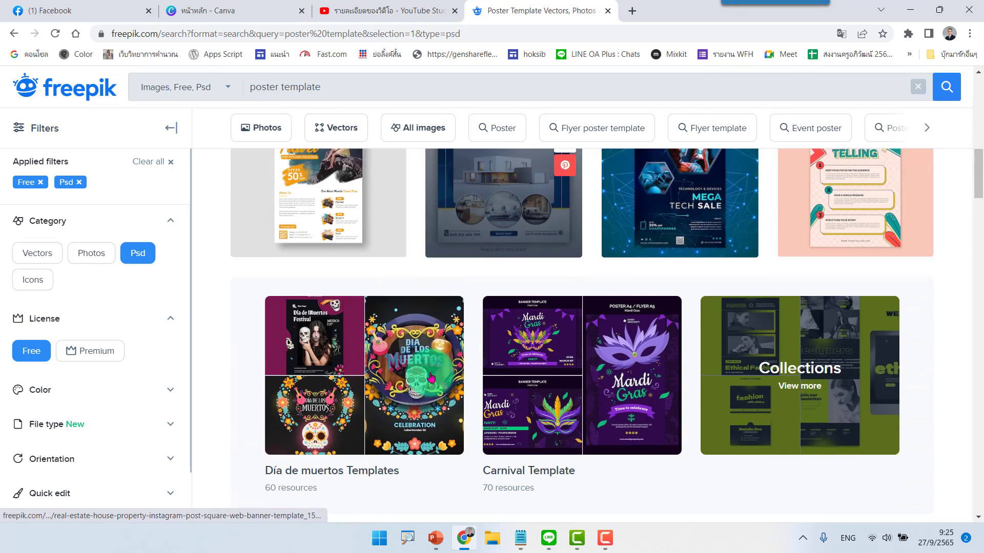
{"action": "scroll", "coordinate": [431, 377], "scroll_direction": "down", "scroll_amount": 3}
{"action": "scroll", "coordinate": [430, 378], "scroll_direction": "down", "scroll_amount": 3}
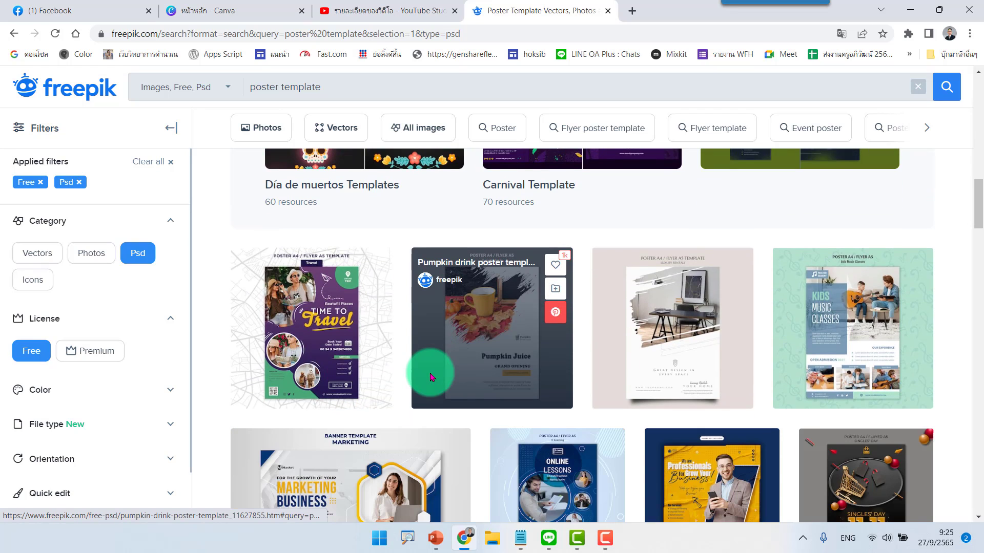
{"action": "scroll", "coordinate": [430, 377], "scroll_direction": "down", "scroll_amount": 3}
{"action": "scroll", "coordinate": [430, 378], "scroll_direction": "down", "scroll_amount": 3}
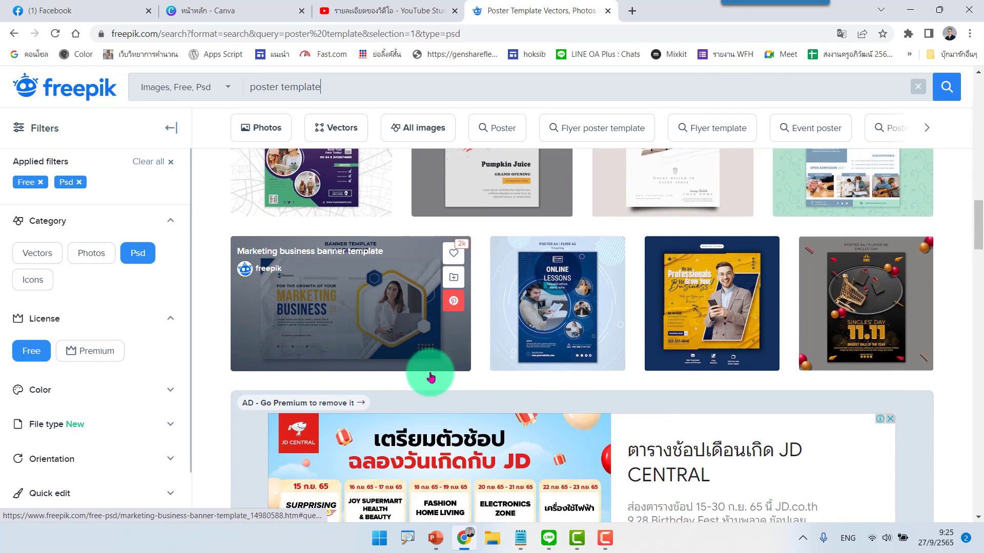
{"action": "scroll", "coordinate": [430, 378], "scroll_direction": "down", "scroll_amount": 3}
{"action": "scroll", "coordinate": [430, 378], "scroll_direction": "down", "scroll_amount": 3}
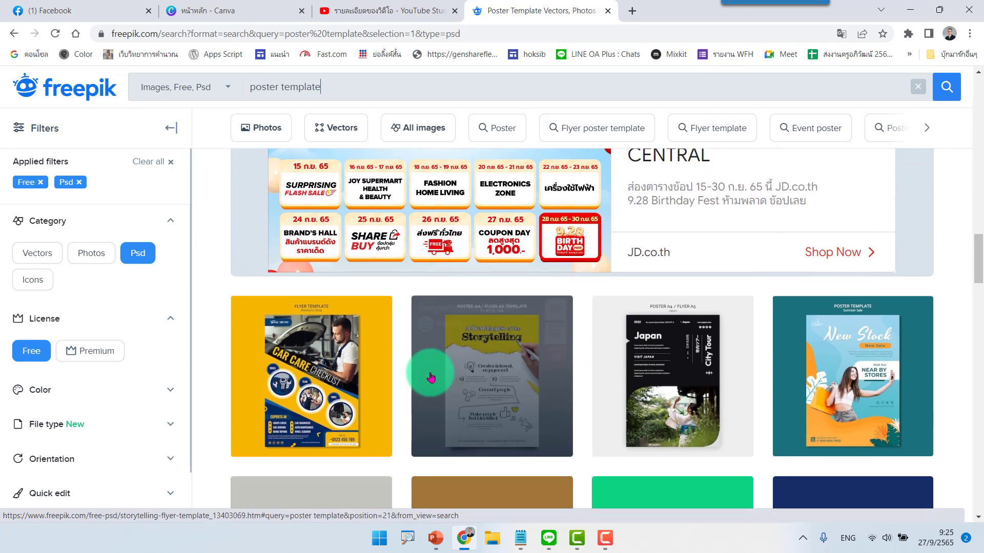
{"action": "scroll", "coordinate": [374, 379], "scroll_direction": "down", "scroll_amount": 3}
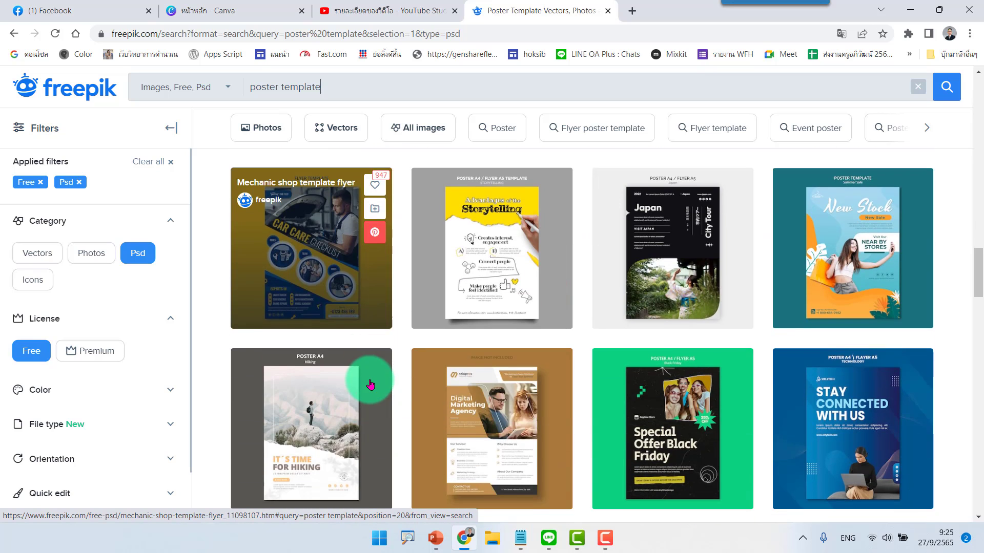
{"action": "scroll", "coordinate": [588, 287], "scroll_direction": "down", "scroll_amount": 3}
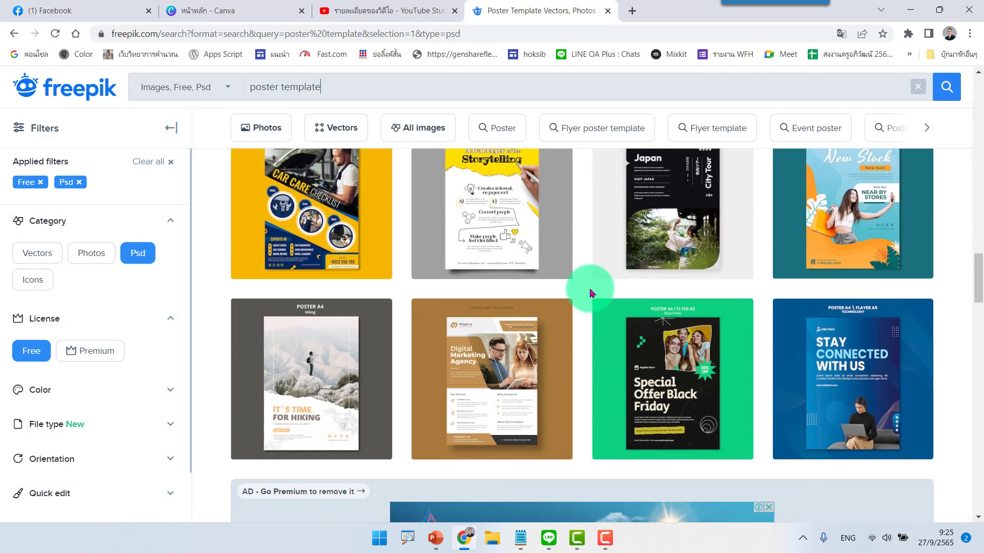
{"action": "scroll", "coordinate": [780, 314], "scroll_direction": "down", "scroll_amount": 2}
{"action": "scroll", "coordinate": [780, 312], "scroll_direction": "down", "scroll_amount": 2}
{"action": "scroll", "coordinate": [780, 313], "scroll_direction": "down", "scroll_amount": 4}
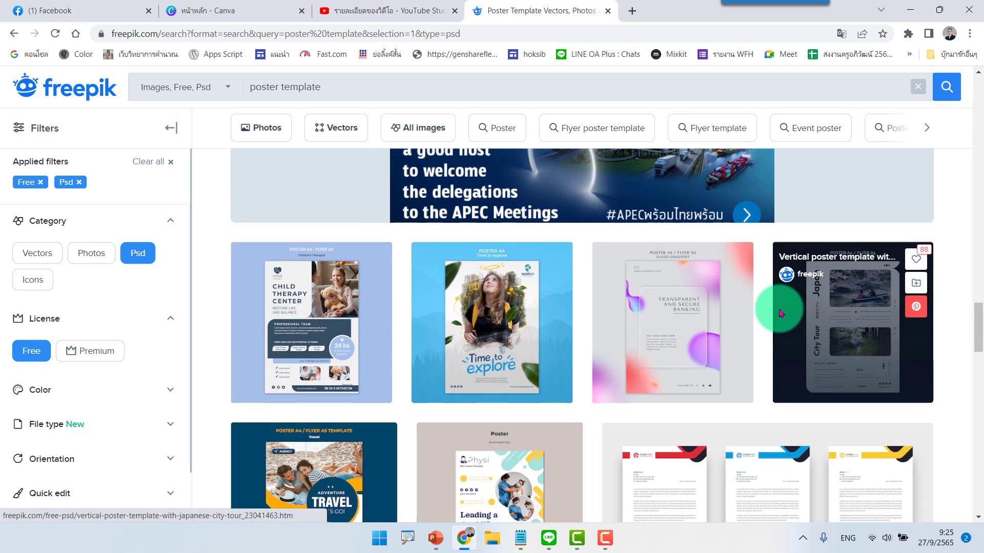
{"action": "scroll", "coordinate": [780, 311], "scroll_direction": "down", "scroll_amount": 3}
{"action": "scroll", "coordinate": [780, 311], "scroll_direction": "down", "scroll_amount": 1}
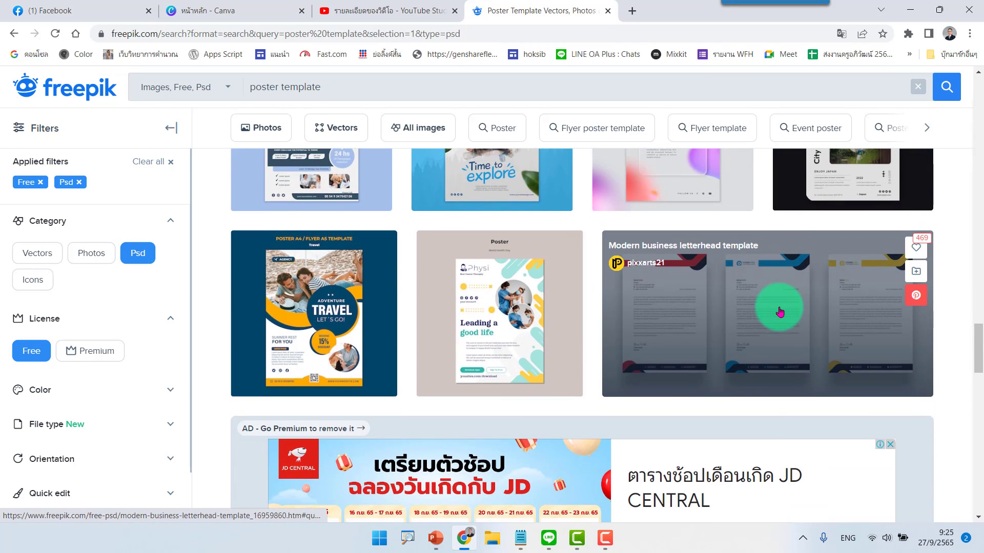
{"action": "scroll", "coordinate": [780, 312], "scroll_direction": "down", "scroll_amount": 1}
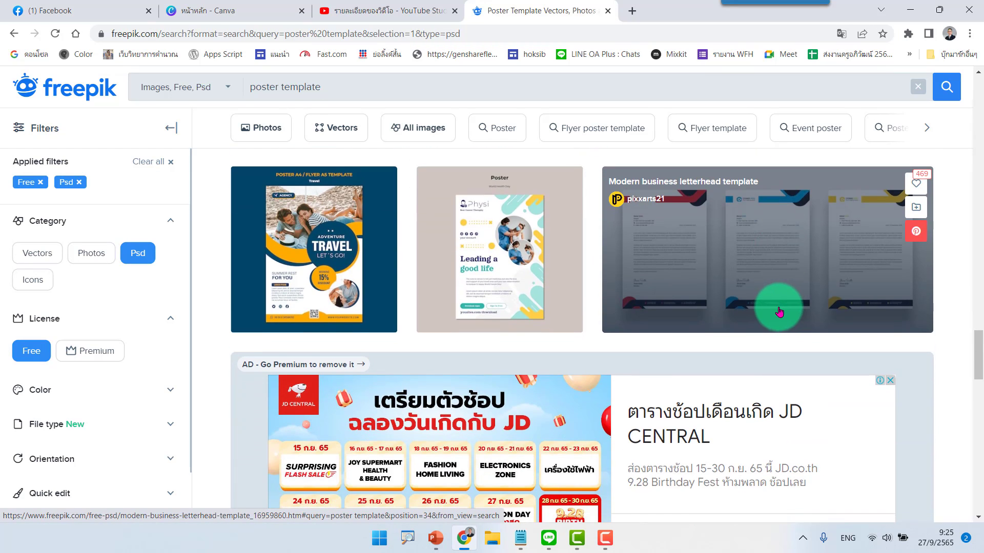
{"action": "mouse_move", "coordinate": [314, 314]}
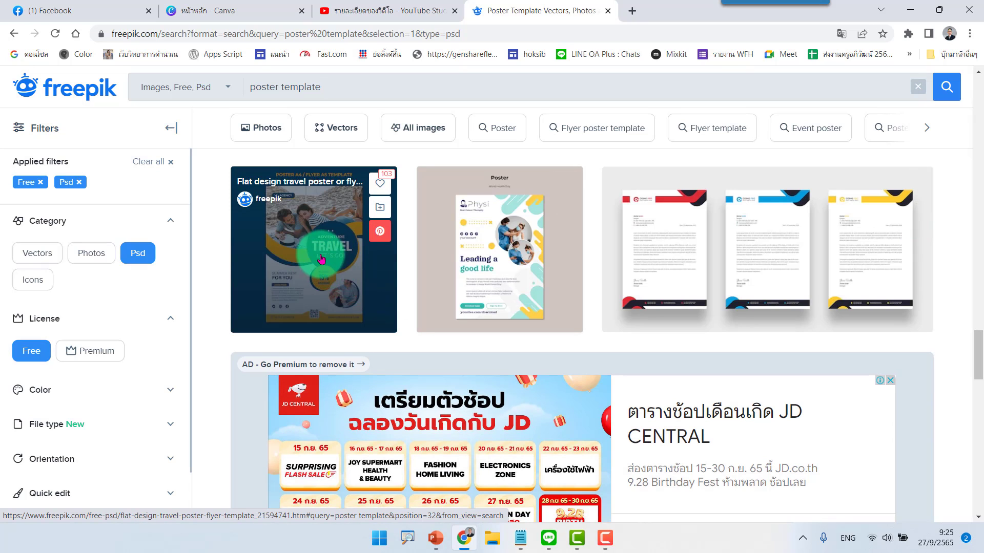
Step: Start the free download of the flat-design travel poster template
{"action": "left_click", "coordinate": [303, 262]}
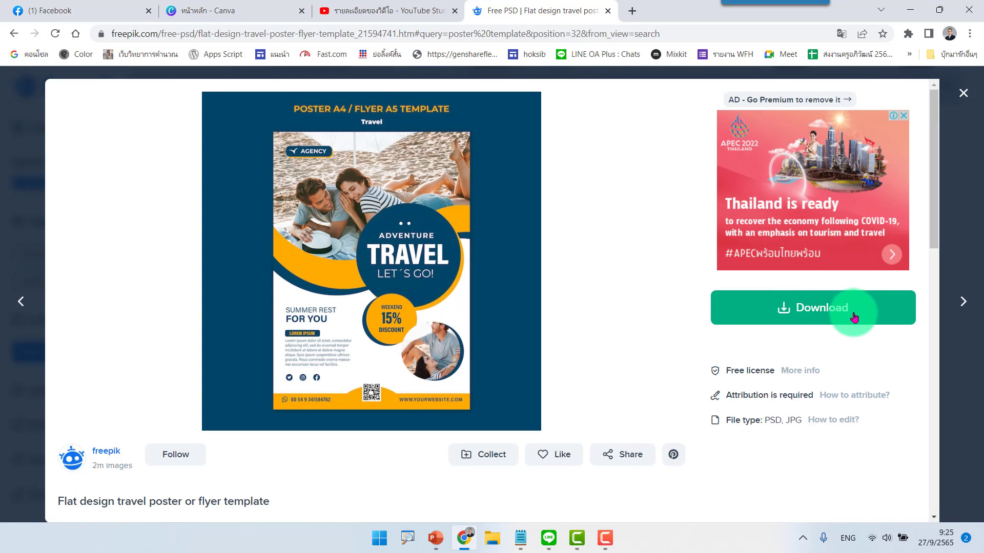
{"action": "left_click", "coordinate": [853, 315]}
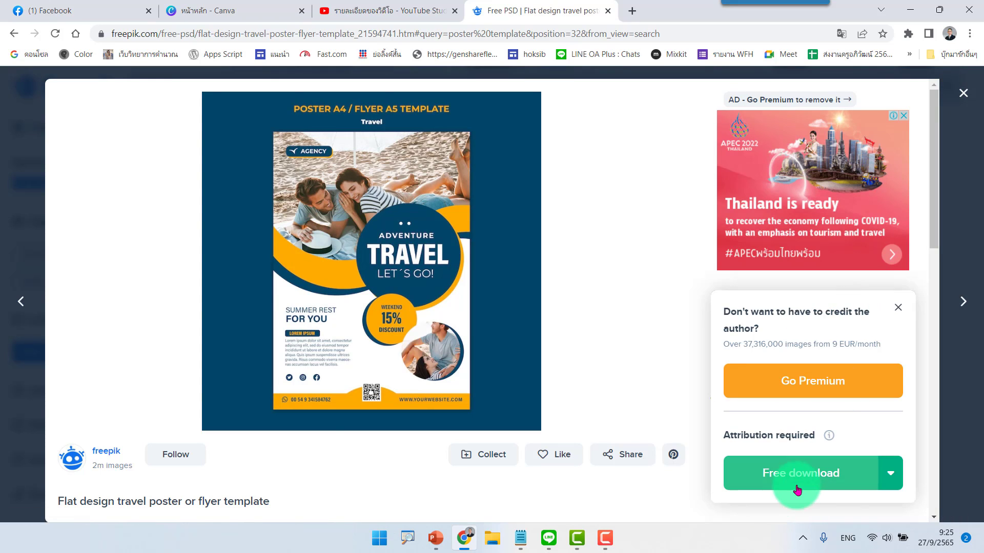
{"action": "left_click", "coordinate": [802, 483]}
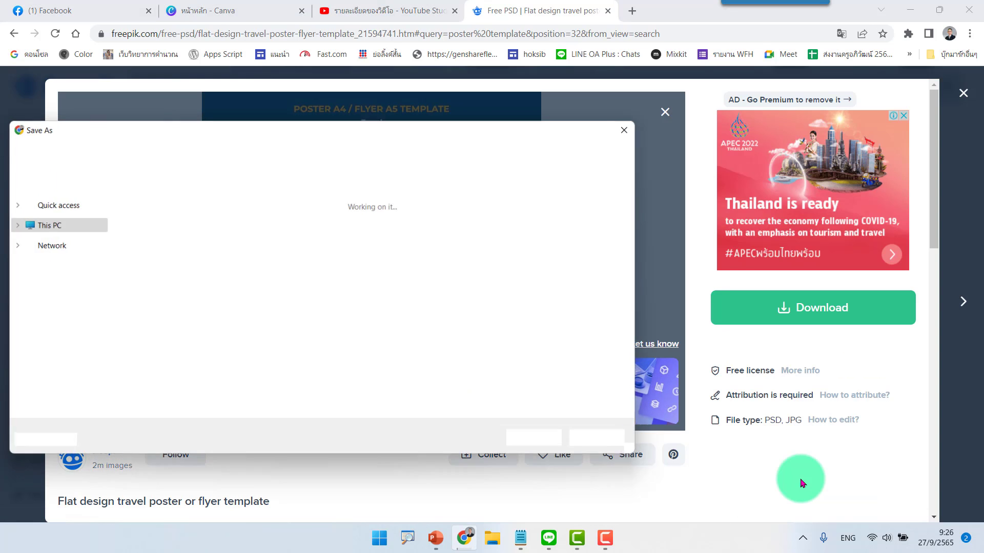
Step: Save the template zip to the Desktop and open it
{"action": "left_click", "coordinate": [243, 179]}
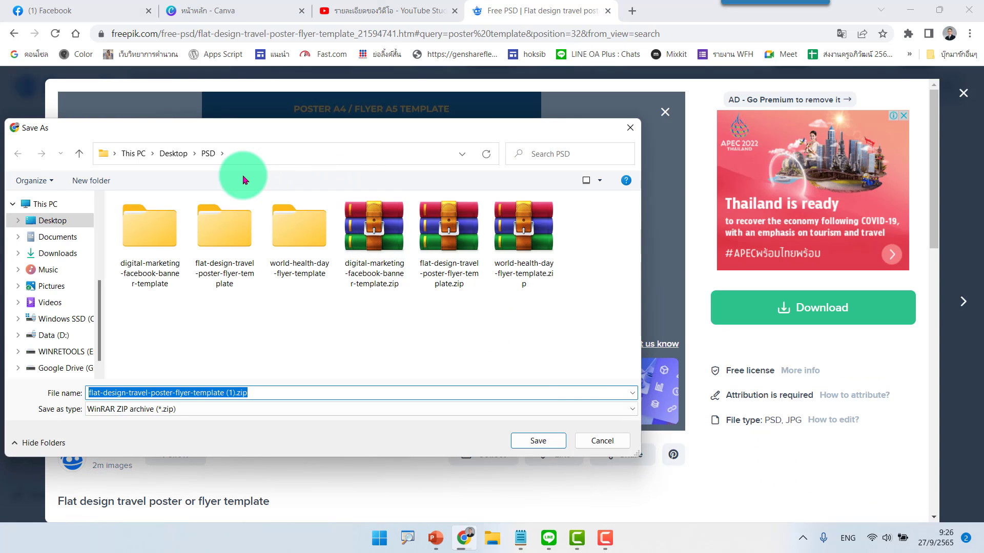
{"action": "left_click", "coordinate": [174, 153]}
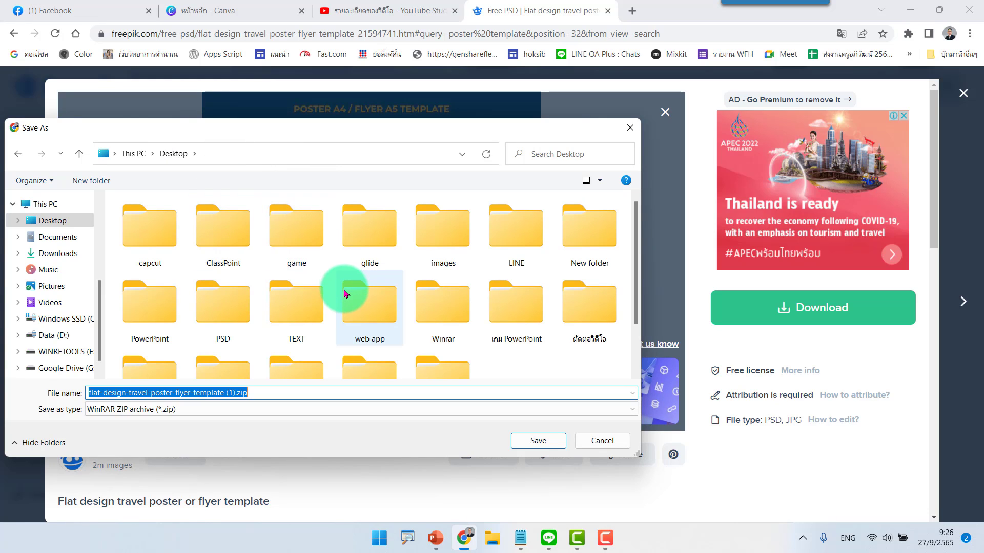
{"action": "left_click", "coordinate": [549, 444]}
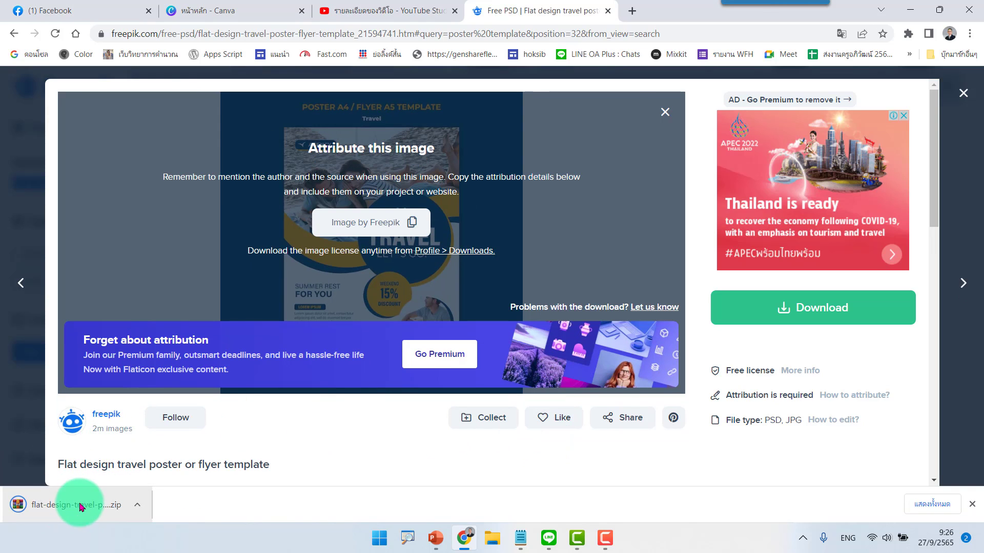
{"action": "left_click", "coordinate": [64, 509]}
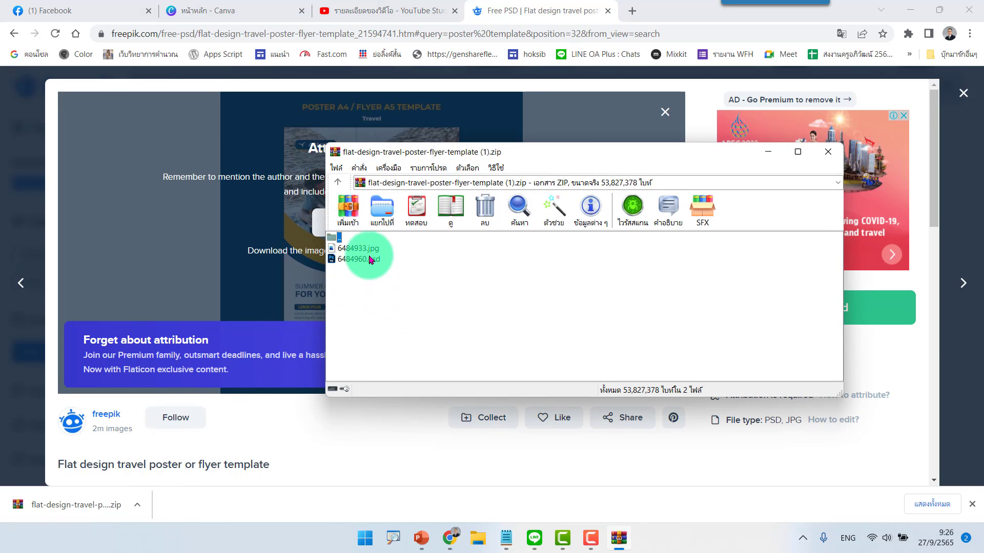
Step: Extract 6484933.jpg and 6484960.psd to the suggested Desktop folder
{"action": "left_click", "coordinate": [379, 210]}
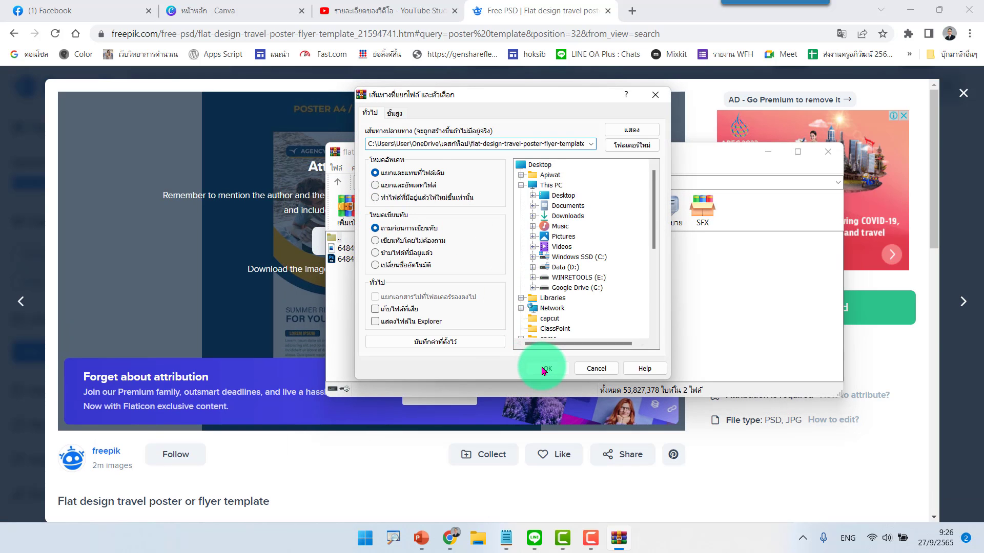
{"action": "left_click", "coordinate": [542, 367]}
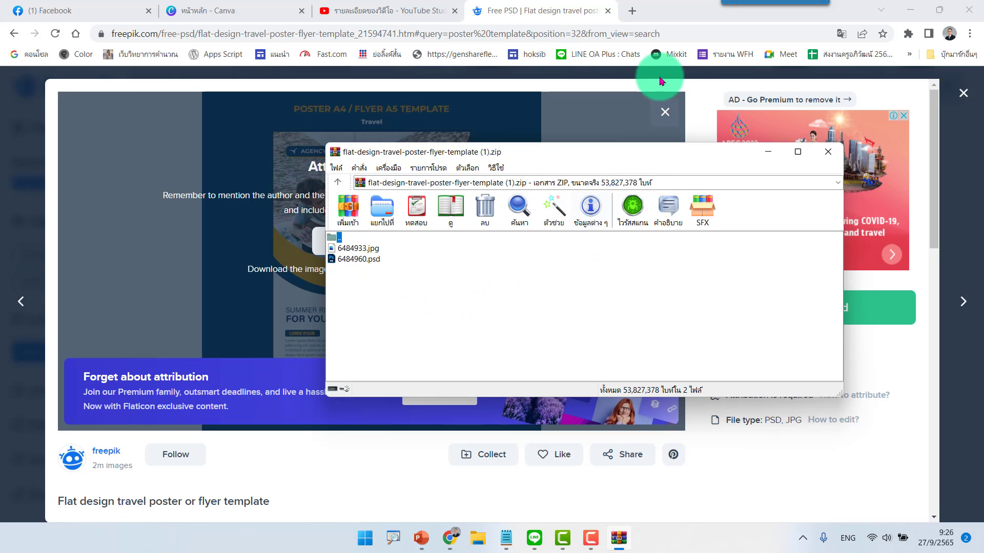
Step: Load photopea.com in a new Chrome tab
{"action": "left_click", "coordinate": [634, 15]}
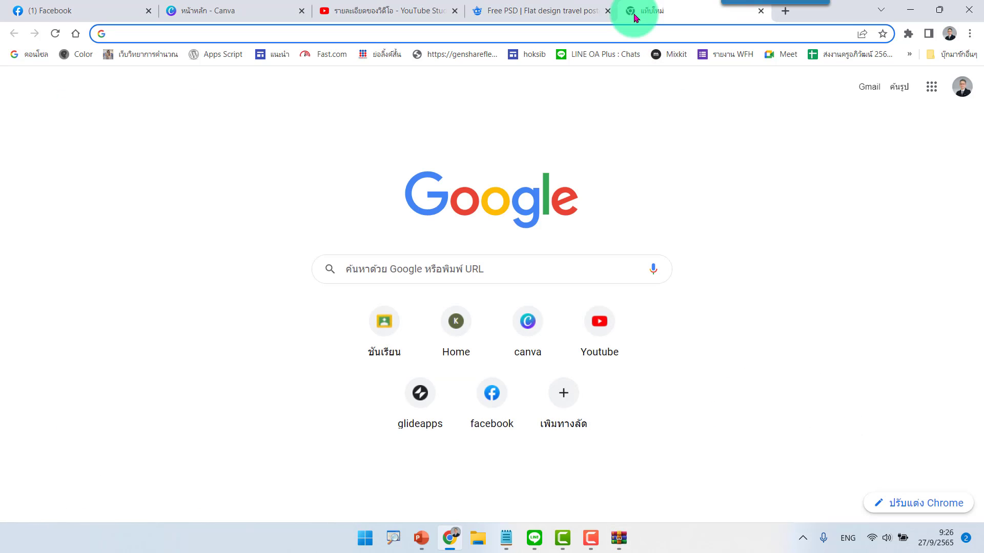
{"action": "left_click", "coordinate": [229, 32]}
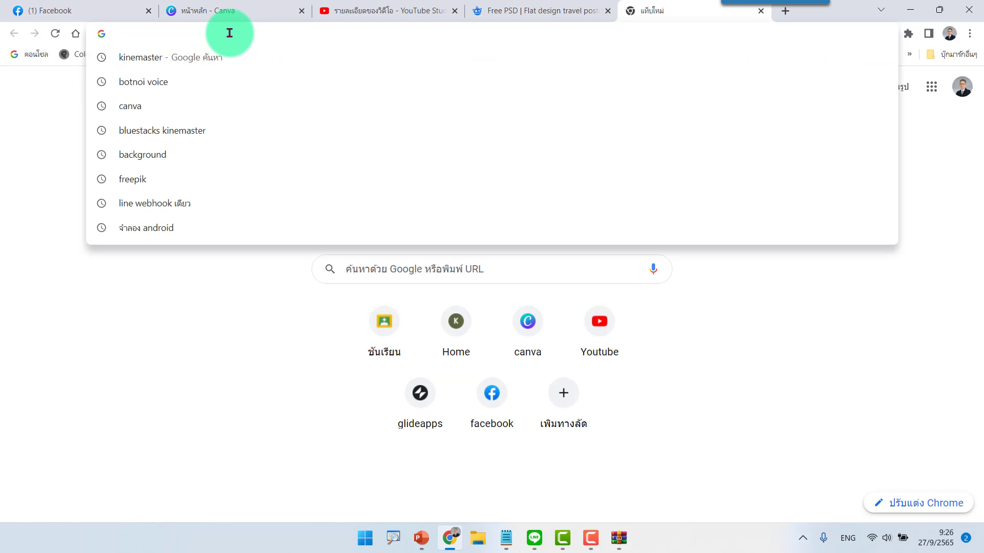
{"action": "type", "text": "ph"}
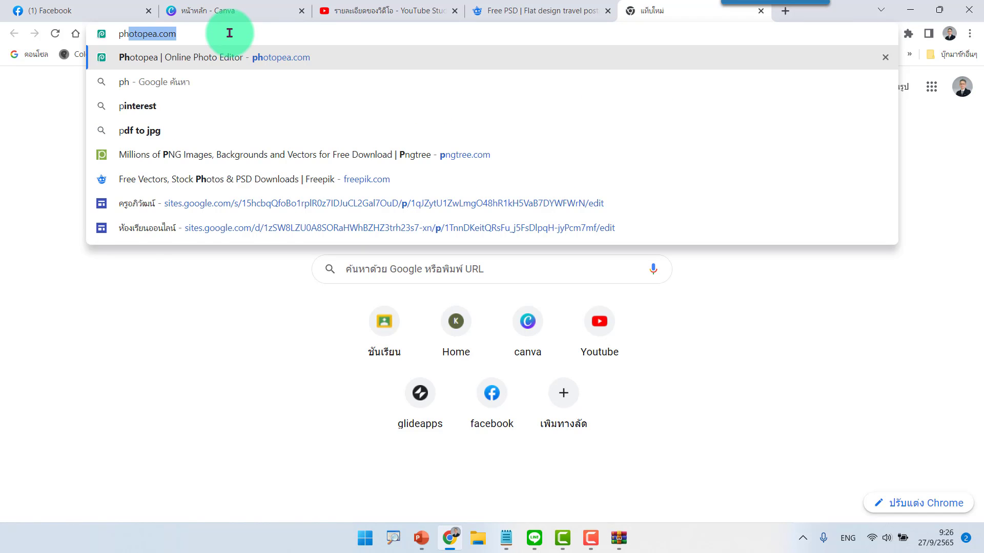
{"action": "type", "text": "o"}
{"action": "key", "text": "Right"}
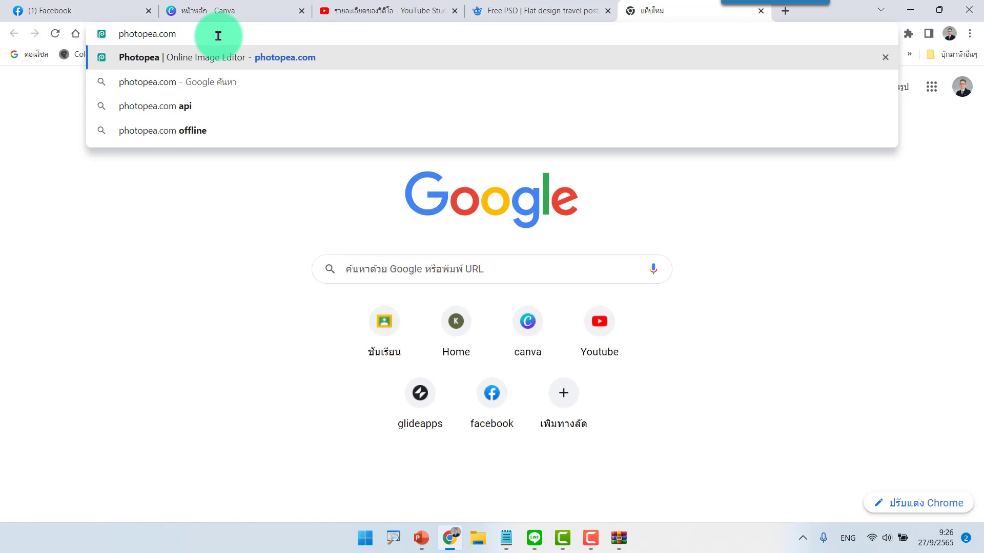
{"action": "key", "text": "Return"}
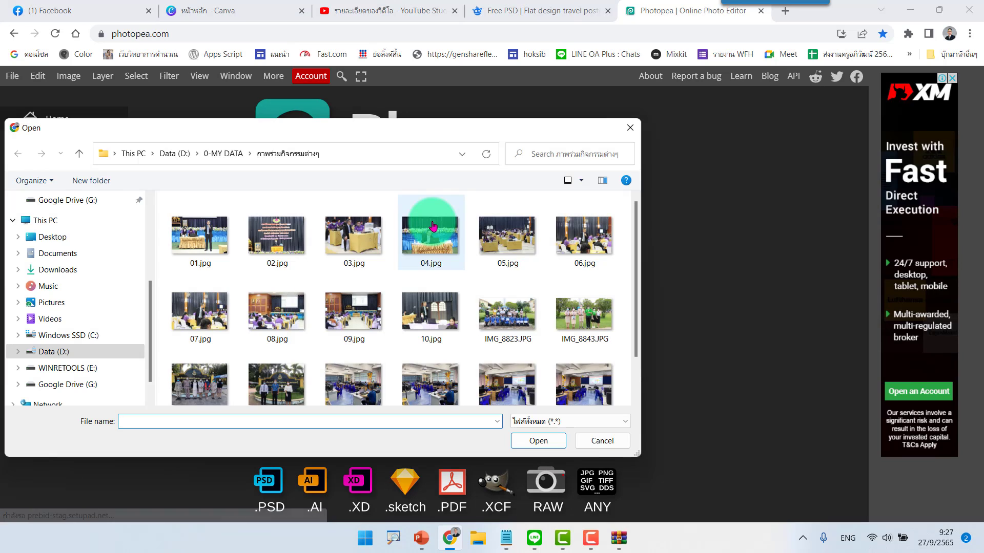
Step: Open 6484960.psd from the Desktop's flat-design-travel-poster-flyer-template (1) folder
{"action": "left_click", "coordinate": [213, 257]}
{"action": "left_click", "coordinate": [49, 237]}
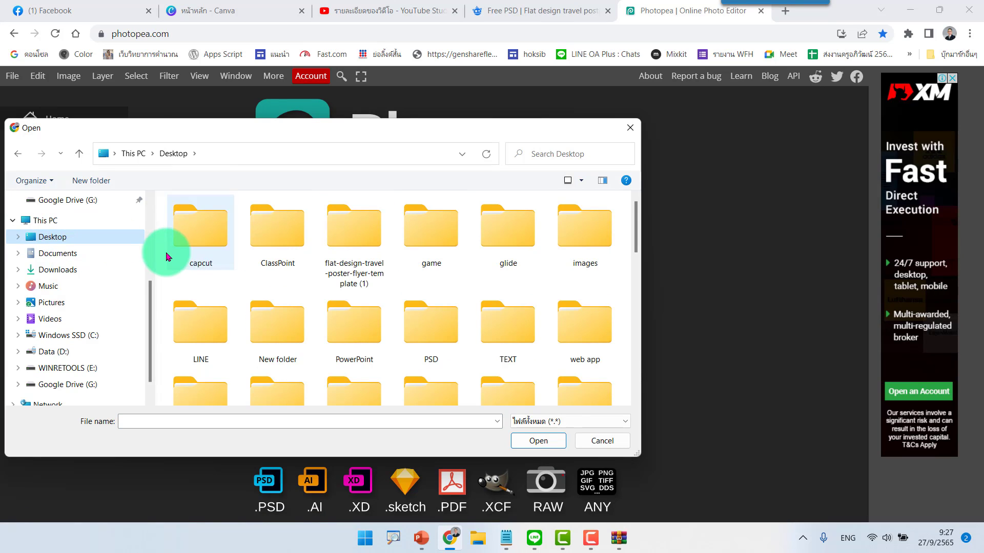
{"action": "left_click", "coordinate": [346, 237]}
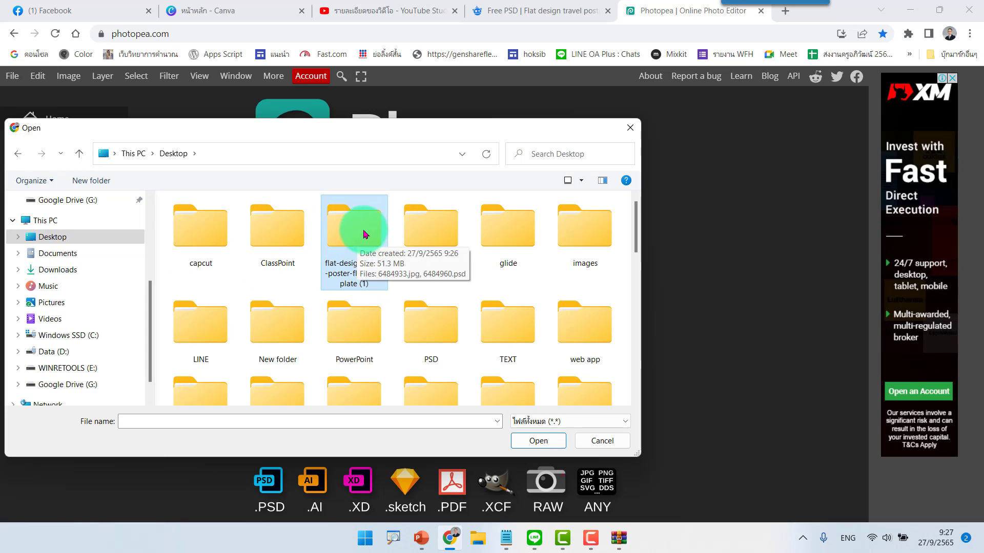
{"action": "double_click", "coordinate": [366, 235]}
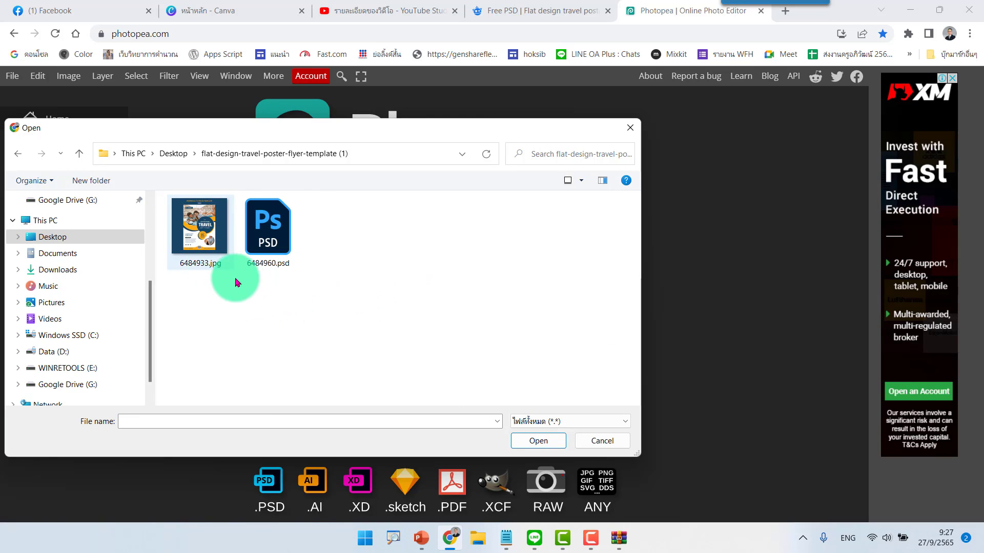
{"action": "left_click", "coordinate": [285, 259]}
{"action": "left_click", "coordinate": [272, 236]}
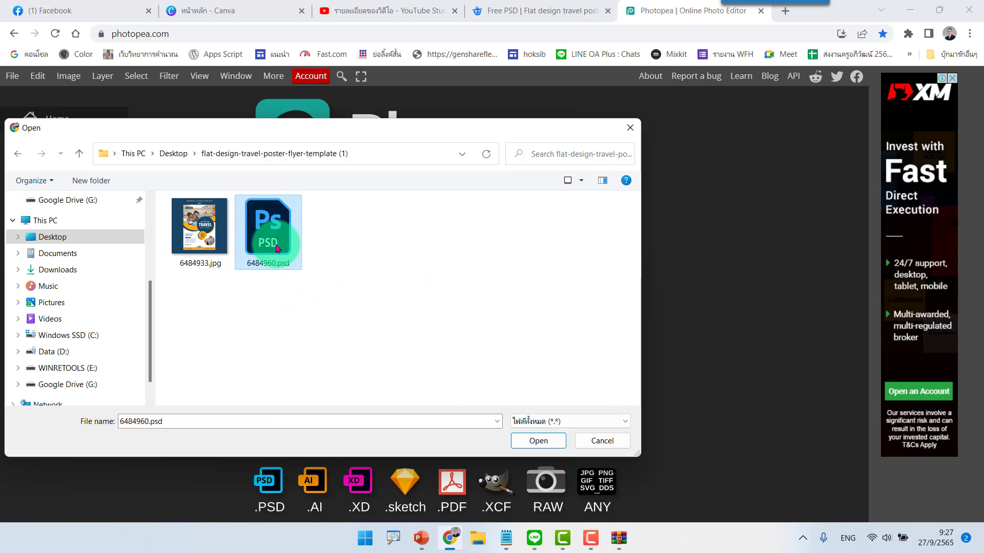
{"action": "left_click", "coordinate": [537, 440]}
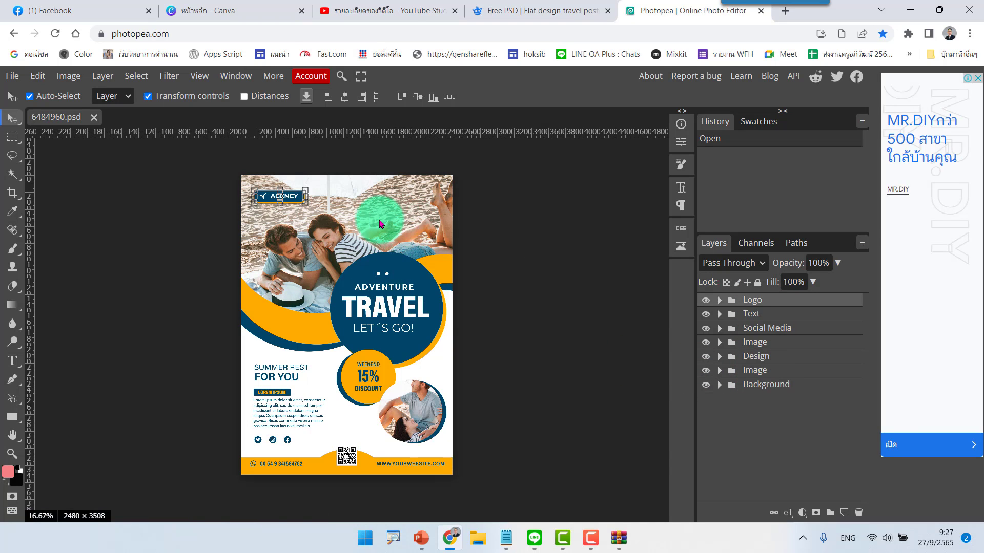
Step: Open the top photo's 'Place Your Image Here' smart object in its own tab
{"action": "left_click", "coordinate": [389, 222]}
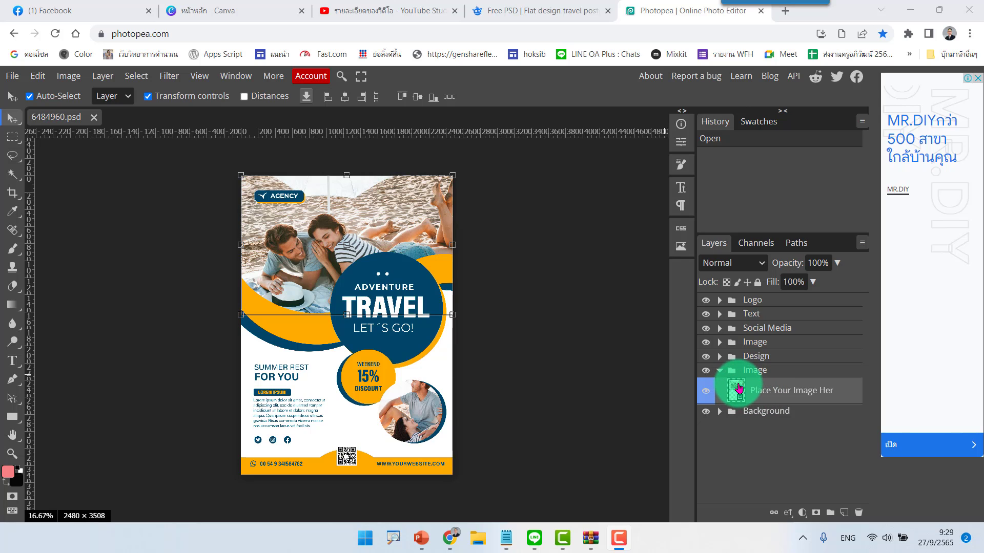
{"action": "double_click", "coordinate": [737, 390]}
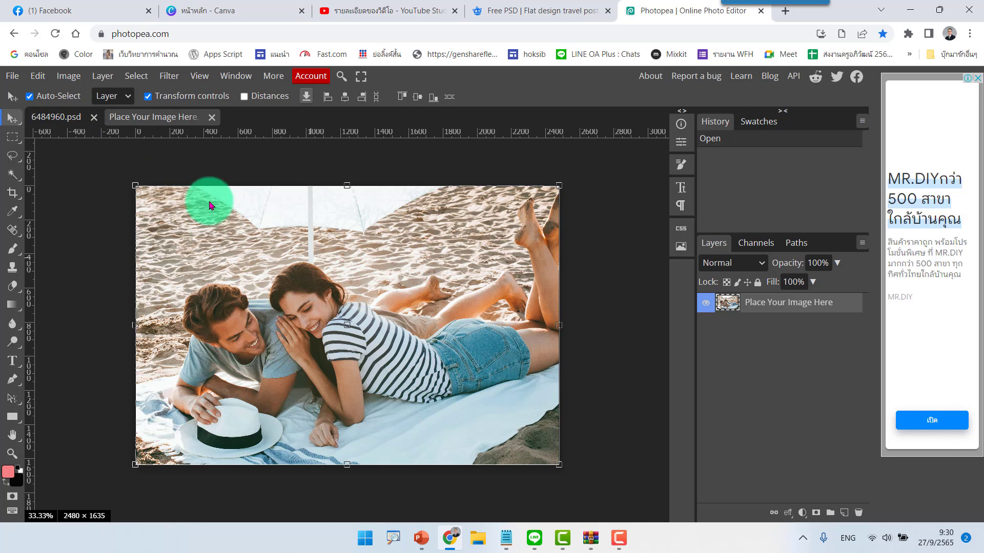
Step: Open 01.jpg from D:\0-MY DATA\ภาพร่วมกิจกรรมต่างๆ as a new document
{"action": "left_click", "coordinate": [14, 76]}
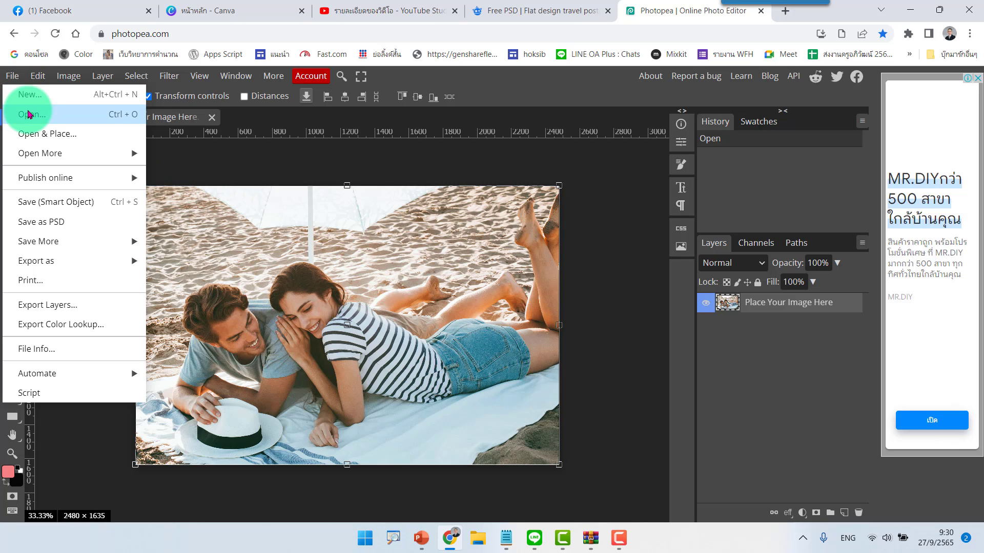
{"action": "left_click", "coordinate": [46, 115]}
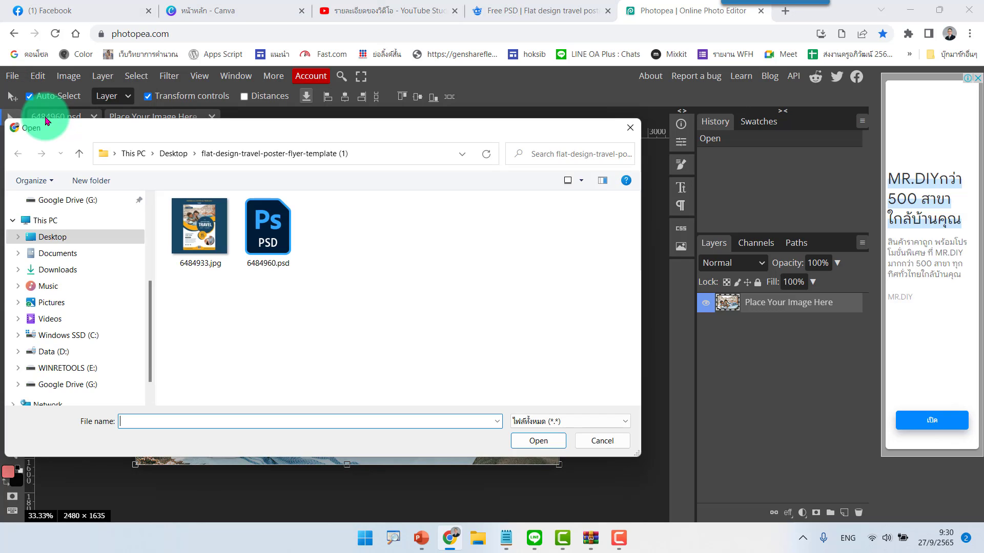
{"action": "left_click", "coordinate": [56, 352]}
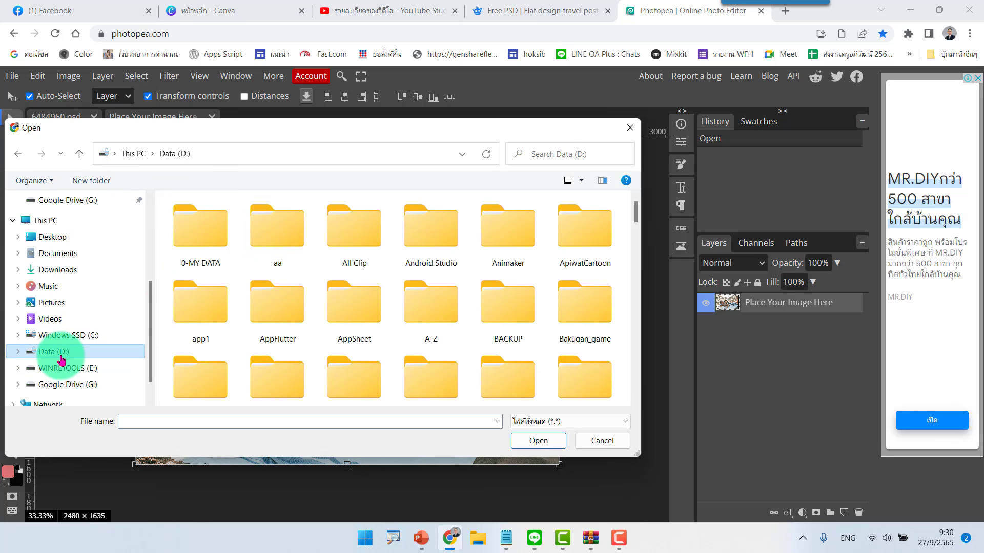
{"action": "double_click", "coordinate": [207, 262]}
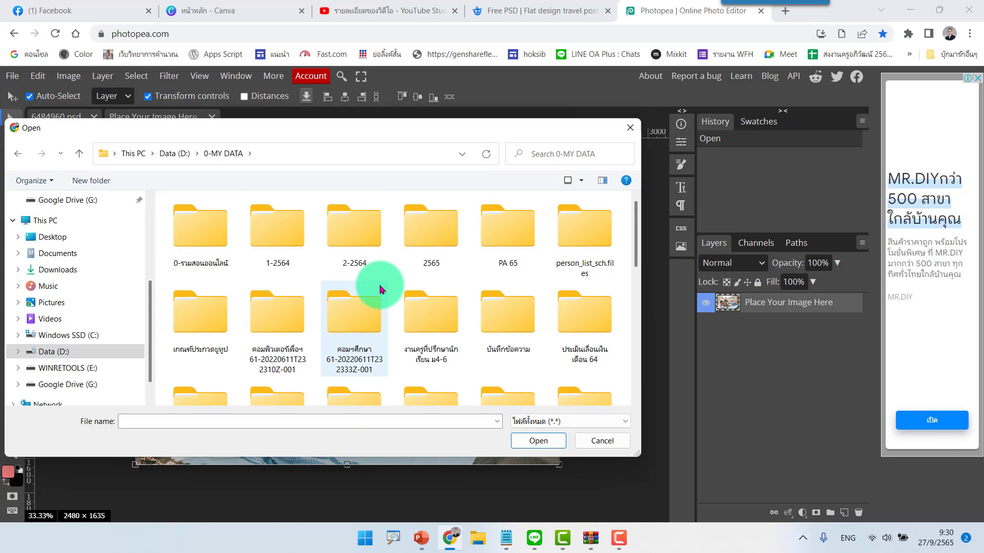
{"action": "scroll", "coordinate": [387, 307], "scroll_direction": "down", "scroll_amount": 1}
{"action": "scroll", "coordinate": [347, 329], "scroll_direction": "down", "scroll_amount": 2}
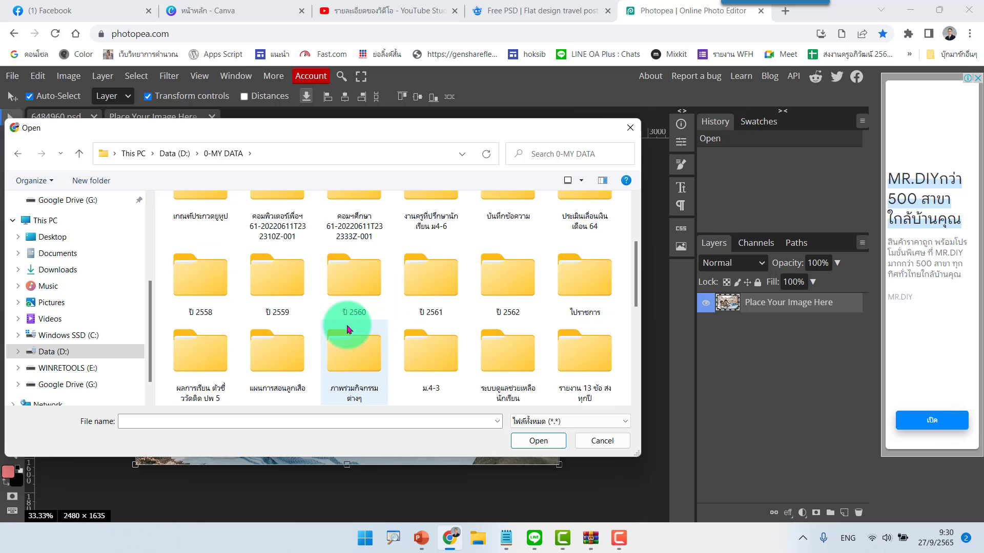
{"action": "double_click", "coordinate": [346, 340]}
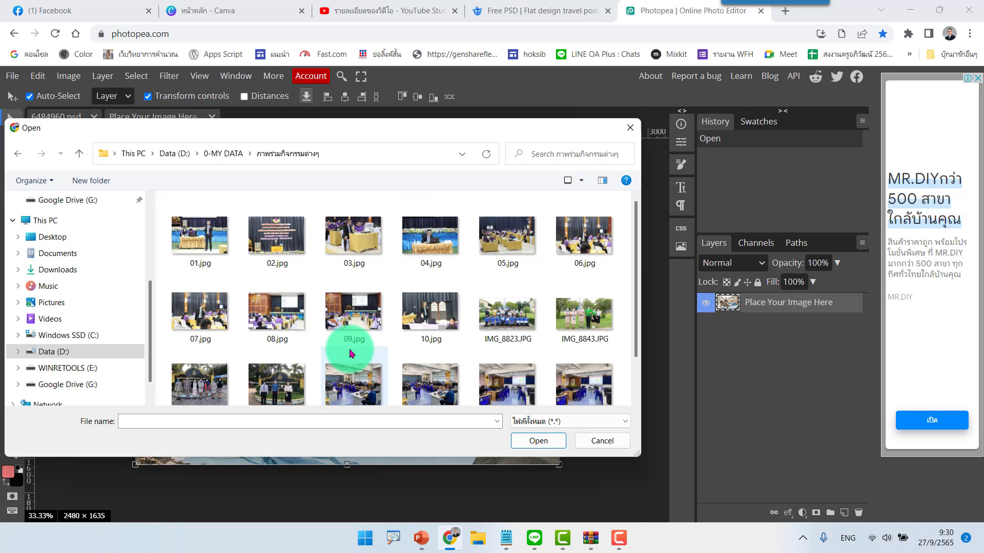
{"action": "left_click", "coordinate": [208, 244]}
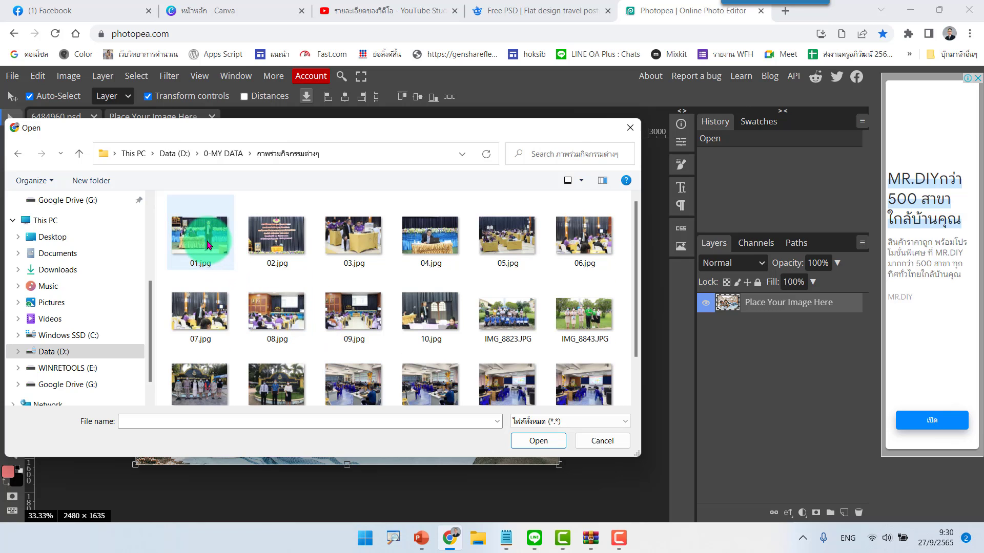
{"action": "left_click", "coordinate": [537, 441]}
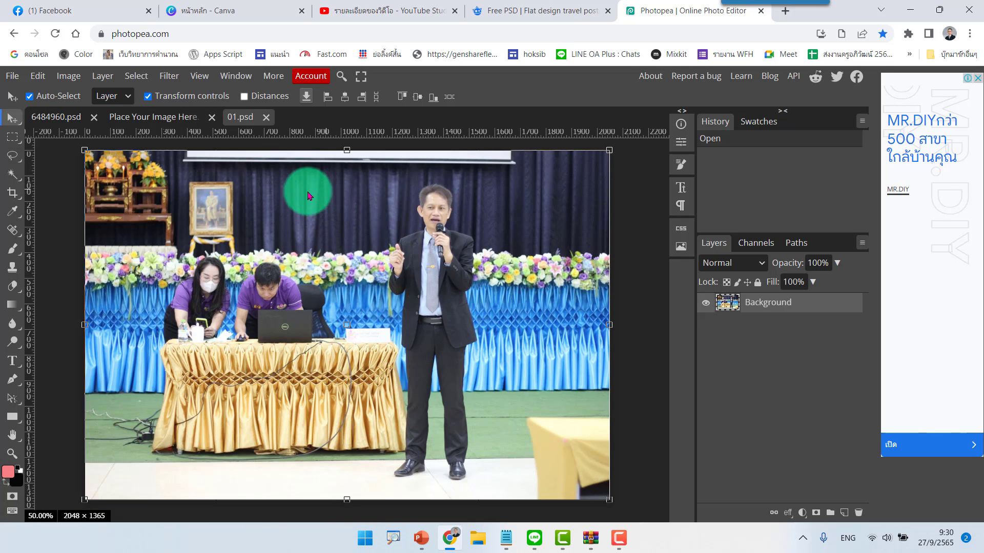
Step: Place the 01 event photo in the smart object, scaled to 131.2% over the beach image
{"action": "mouse_move", "coordinate": [293, 196]}
{"action": "left_mouse_down"}
{"action": "mouse_move", "coordinate": [204, 161]}
{"action": "mouse_move", "coordinate": [151, 117]}
{"action": "mouse_move", "coordinate": [328, 247]}
{"action": "mouse_move", "coordinate": [282, 205]}
{"action": "left_mouse_up"}
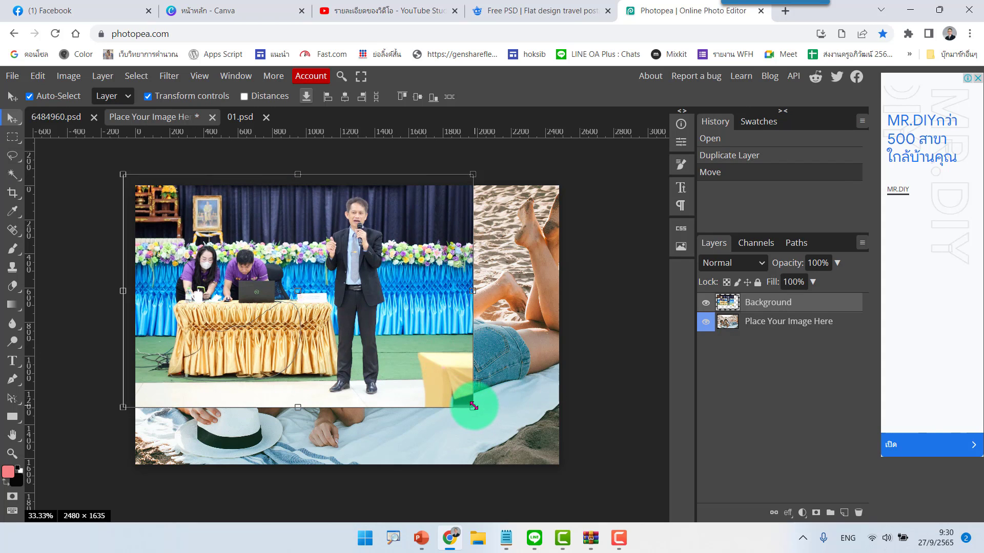
{"action": "left_click_drag", "start_coordinate": [473, 406], "coordinate": [527, 454]}
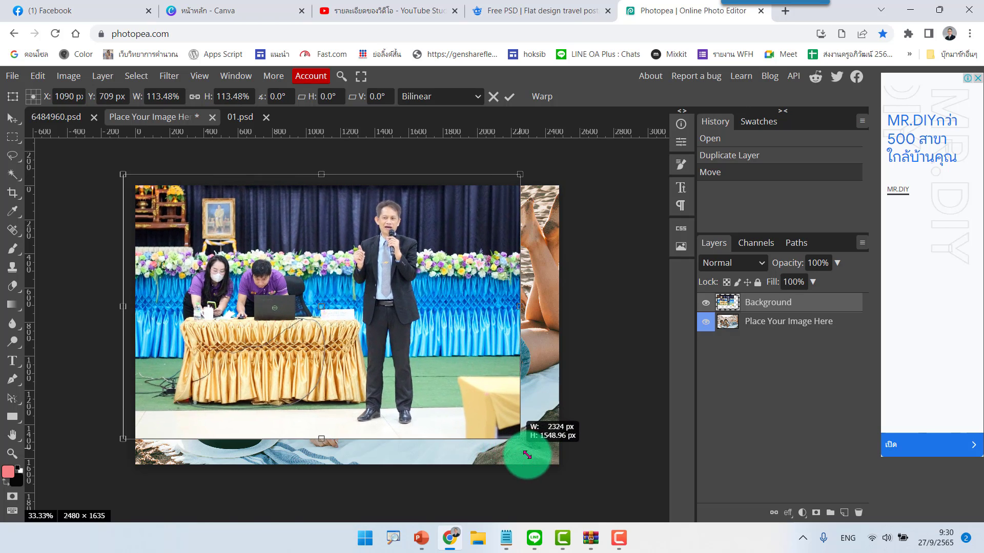
{"action": "left_click_drag", "start_coordinate": [527, 454], "coordinate": [582, 478]}
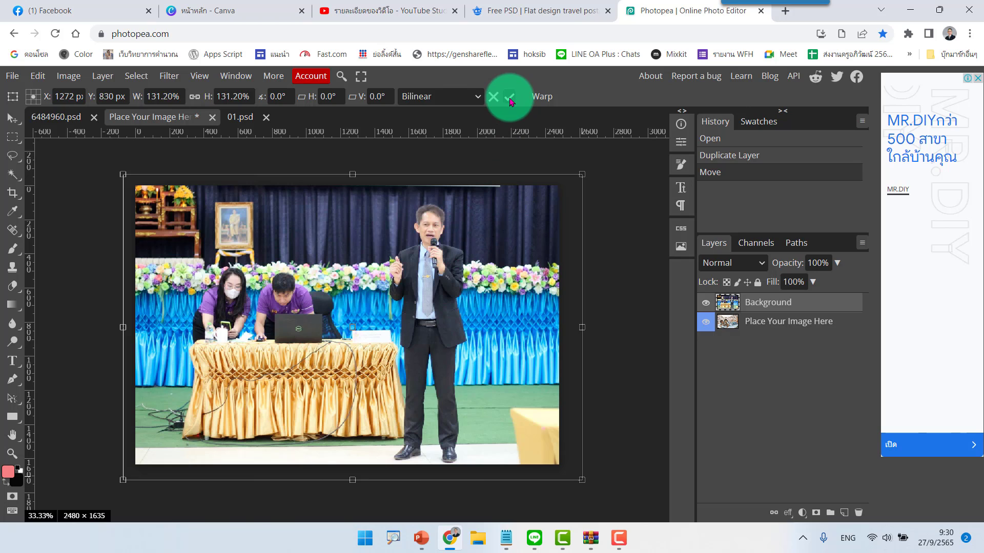
{"action": "left_click", "coordinate": [509, 102]}
{"action": "left_click", "coordinate": [443, 326]}
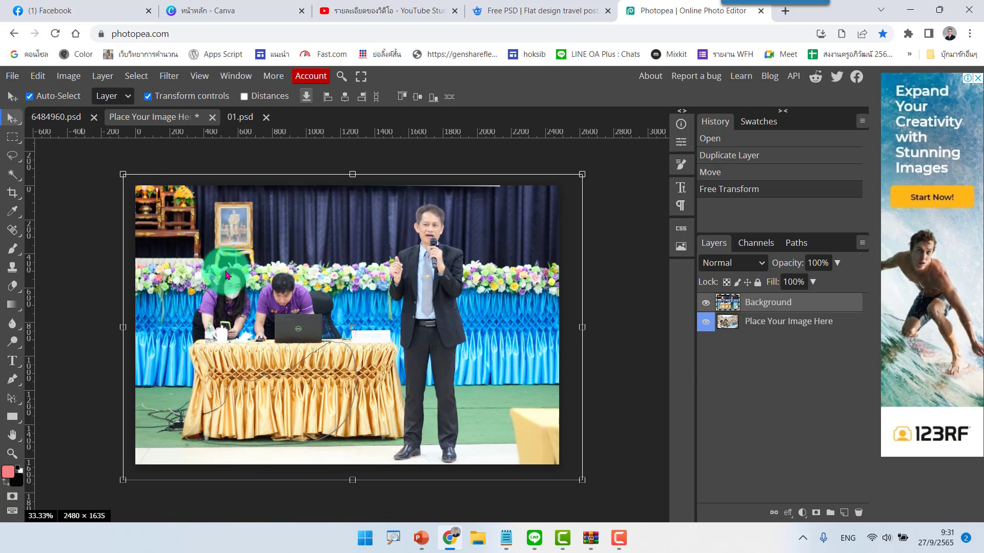
Step: Save the smart object and view the updated 6484960.psd flyer
{"action": "left_click", "coordinate": [14, 80]}
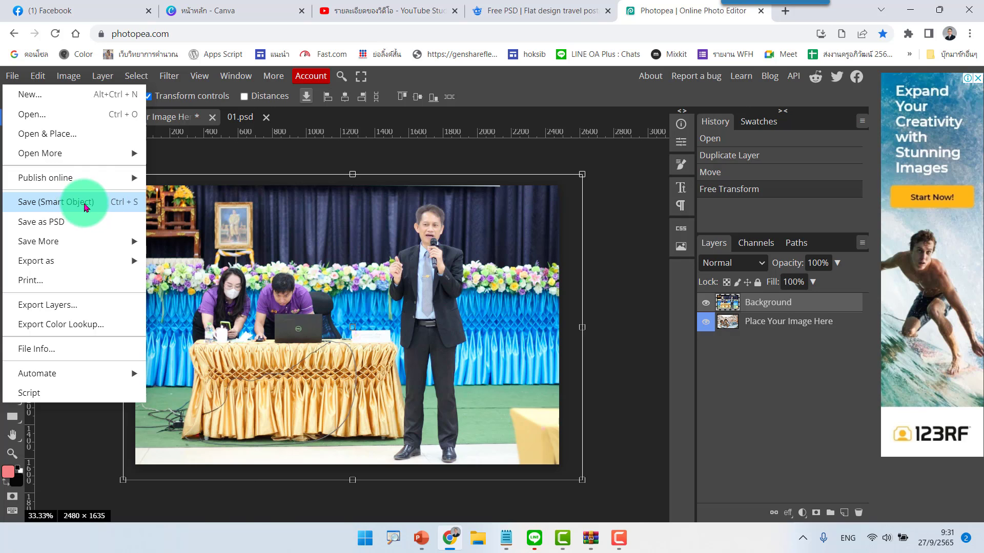
{"action": "left_click", "coordinate": [85, 204]}
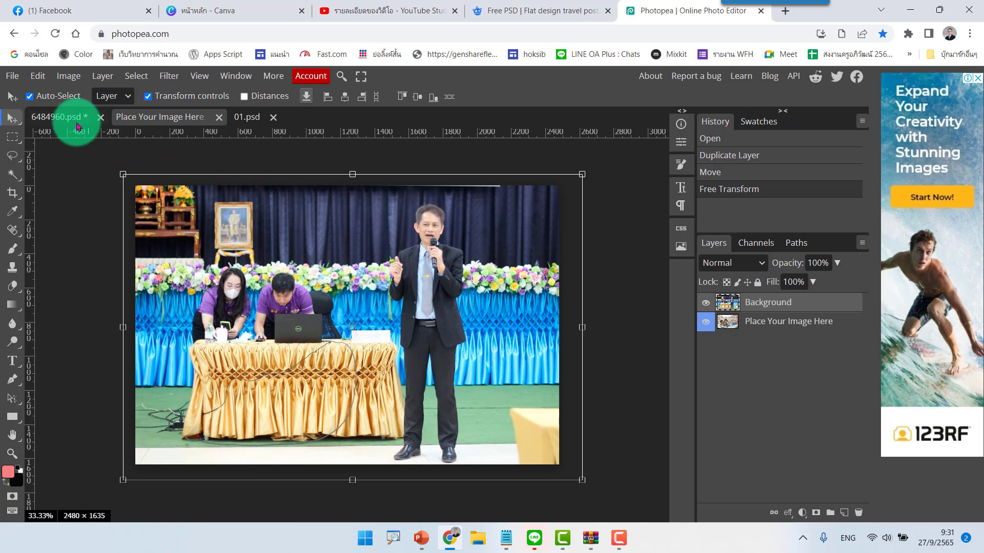
{"action": "left_click", "coordinate": [60, 121]}
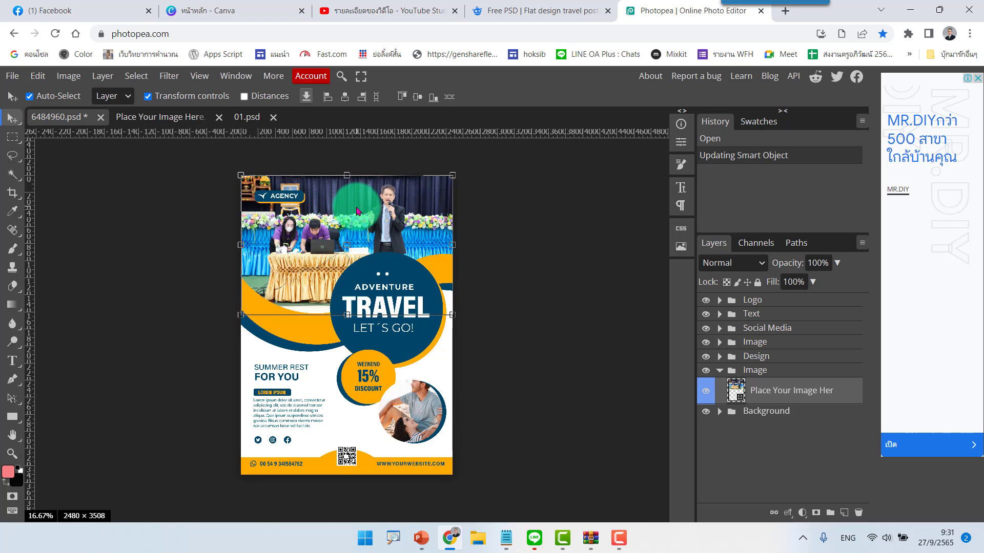
Step: Glance at the Place Your Image Here tab, then select the flyer's circular couple photo
{"action": "left_click", "coordinate": [161, 117]}
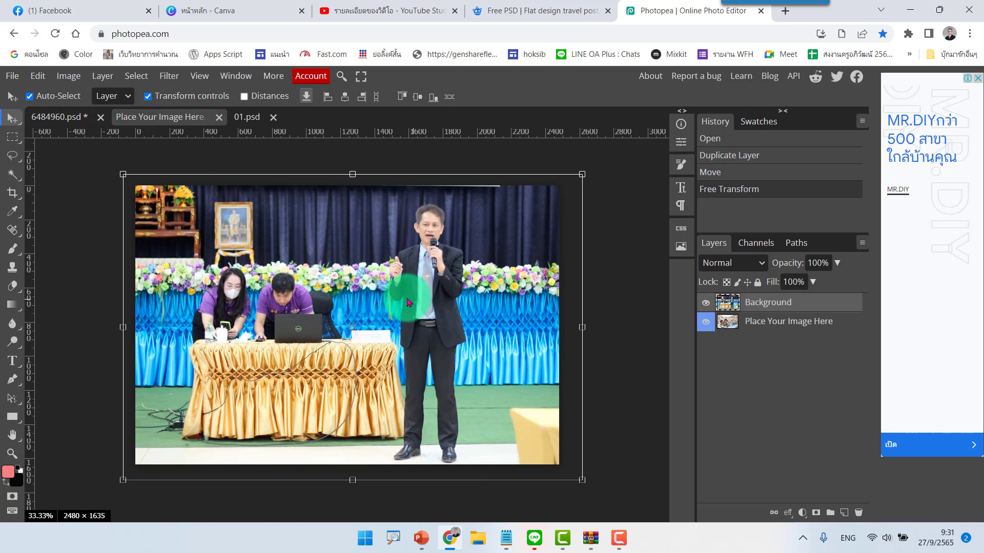
{"action": "left_click", "coordinate": [51, 117]}
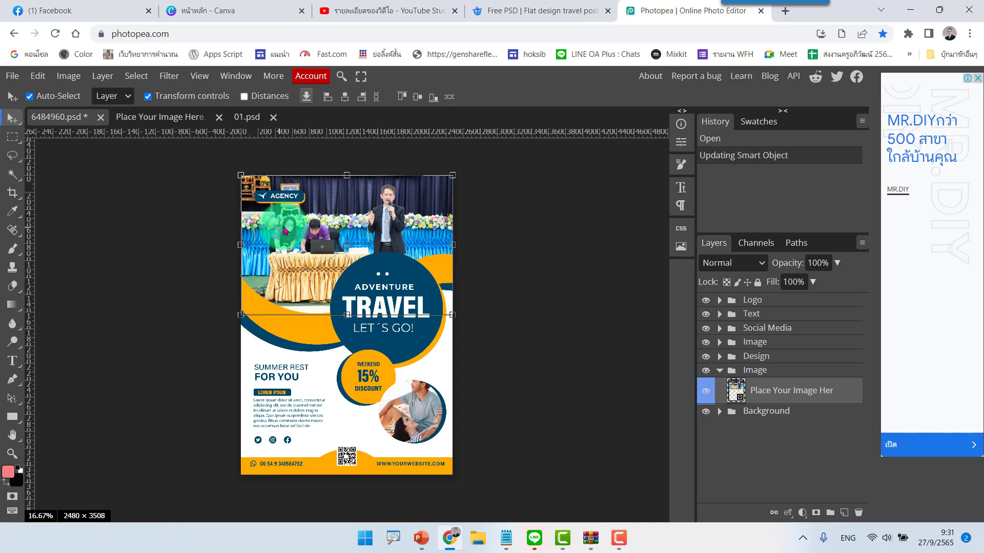
{"action": "left_click", "coordinate": [418, 411]}
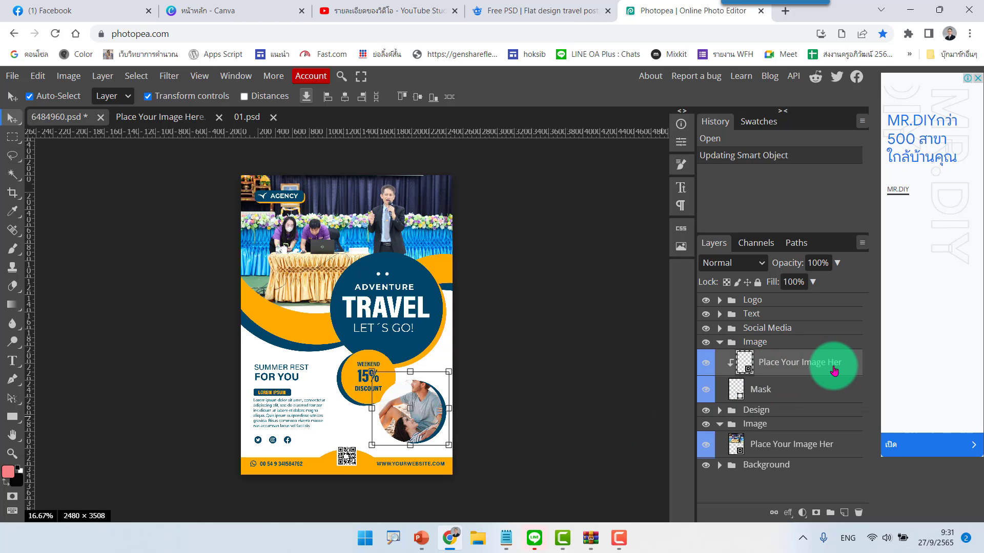
Step: Open the circle photo's smart object contents, then open 9969.jpg from Pictures as a new document
{"action": "double_click", "coordinate": [745, 364]}
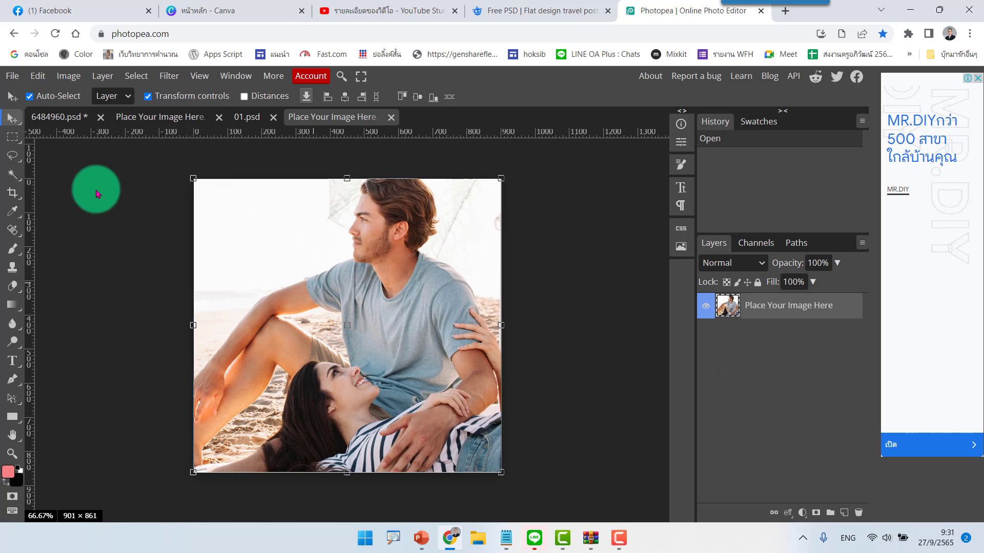
{"action": "left_click", "coordinate": [11, 76]}
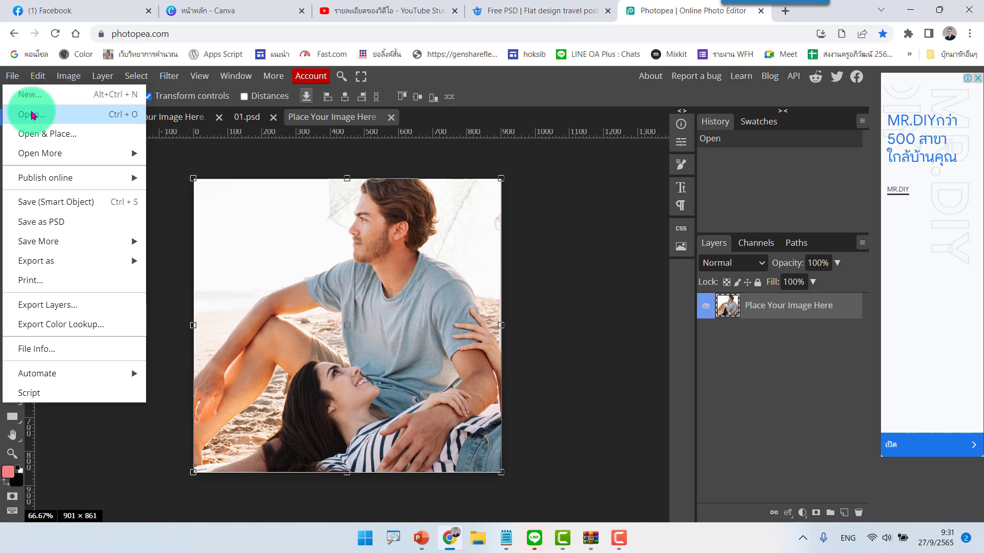
{"action": "left_click", "coordinate": [32, 116]}
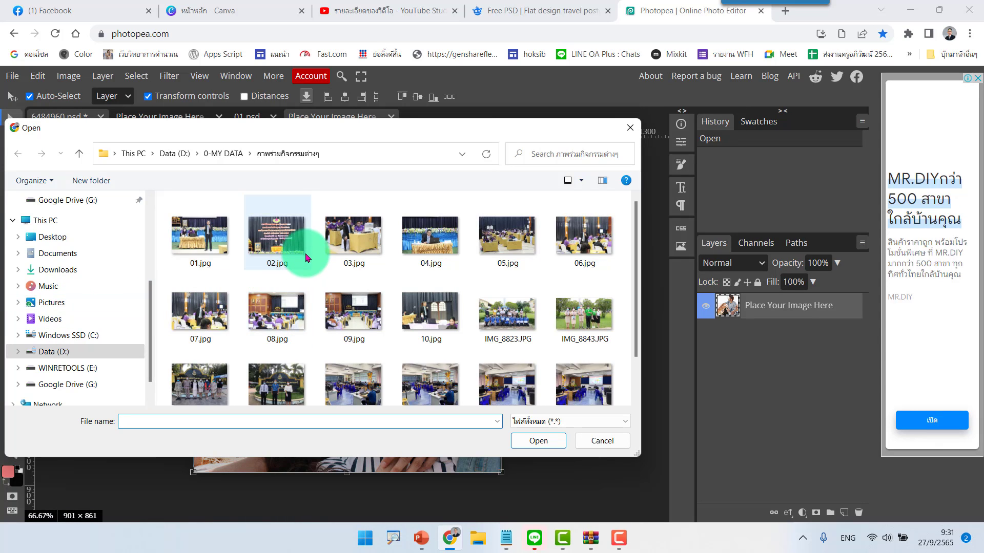
{"action": "left_click", "coordinate": [51, 302]}
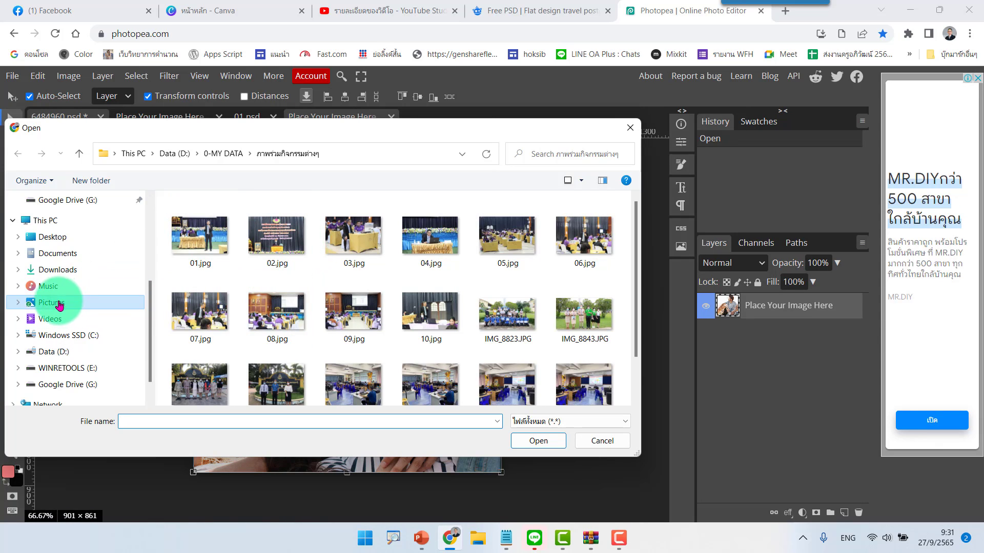
{"action": "scroll", "coordinate": [402, 320], "scroll_direction": "down", "scroll_amount": 5}
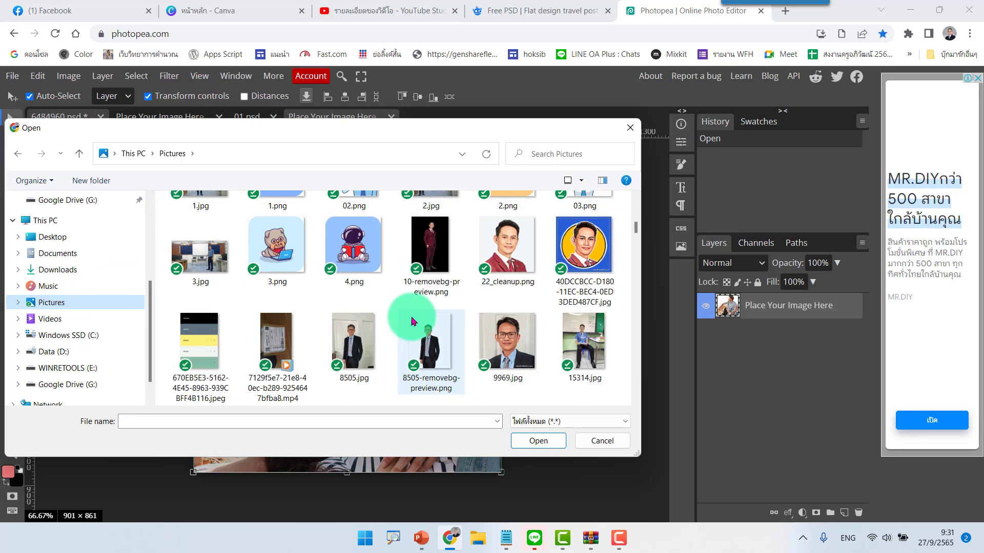
{"action": "left_click", "coordinate": [488, 349]}
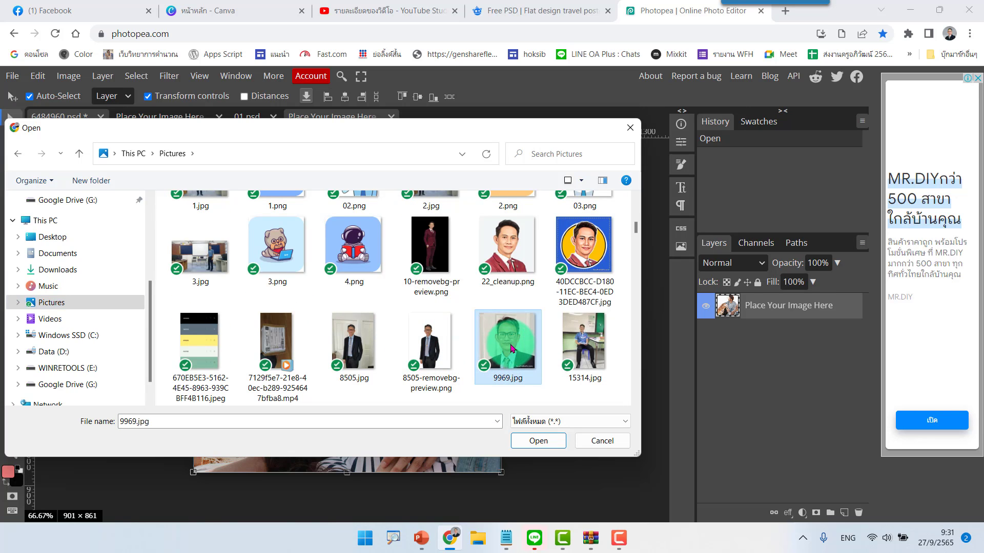
{"action": "left_click", "coordinate": [533, 441]}
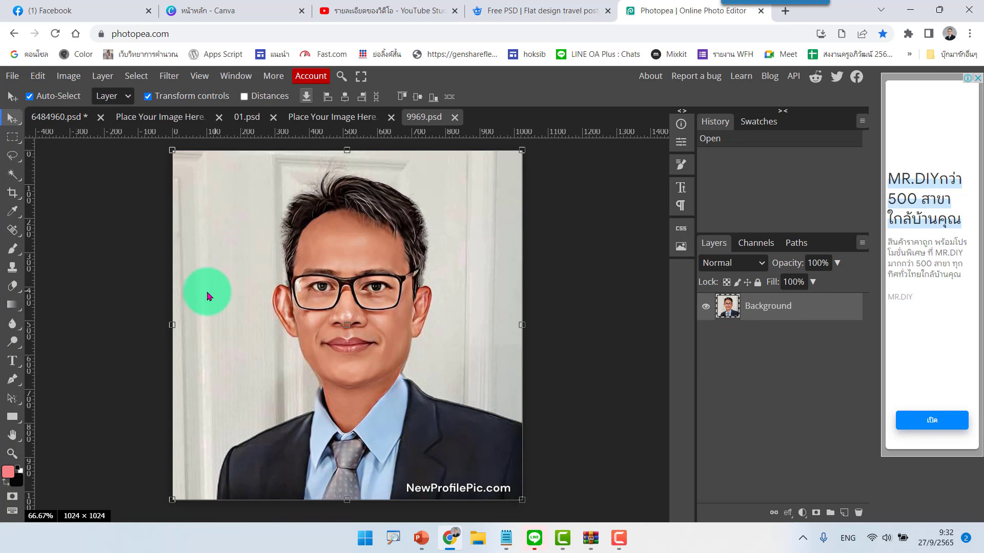
Step: Save the 9969 portrait document as 9969.psd
{"action": "left_click", "coordinate": [13, 76]}
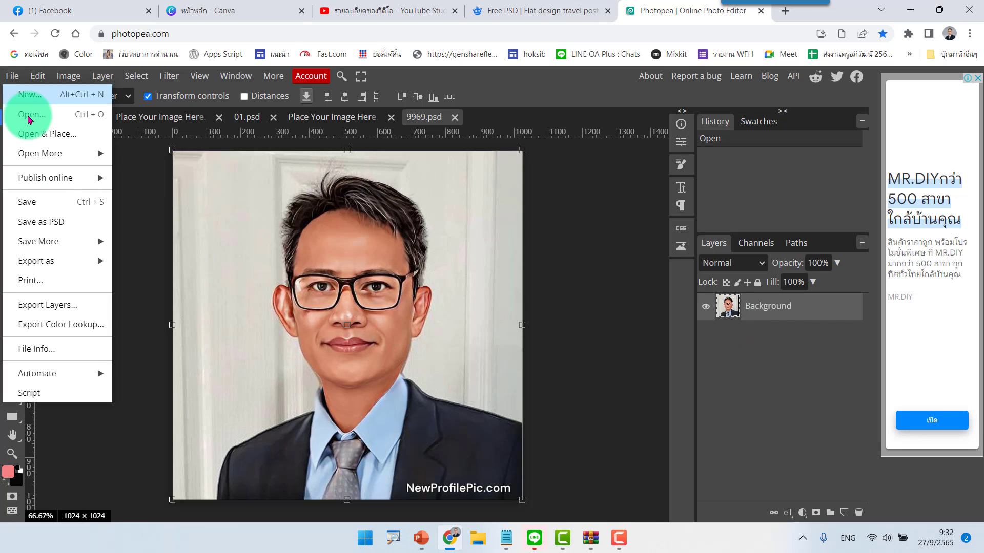
{"action": "left_click", "coordinate": [34, 202]}
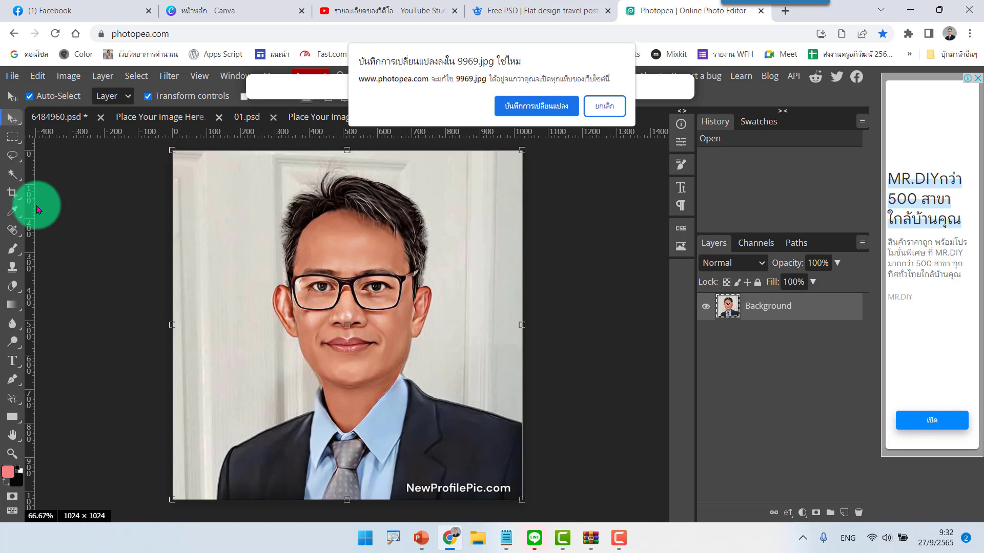
{"action": "left_click", "coordinate": [537, 108]}
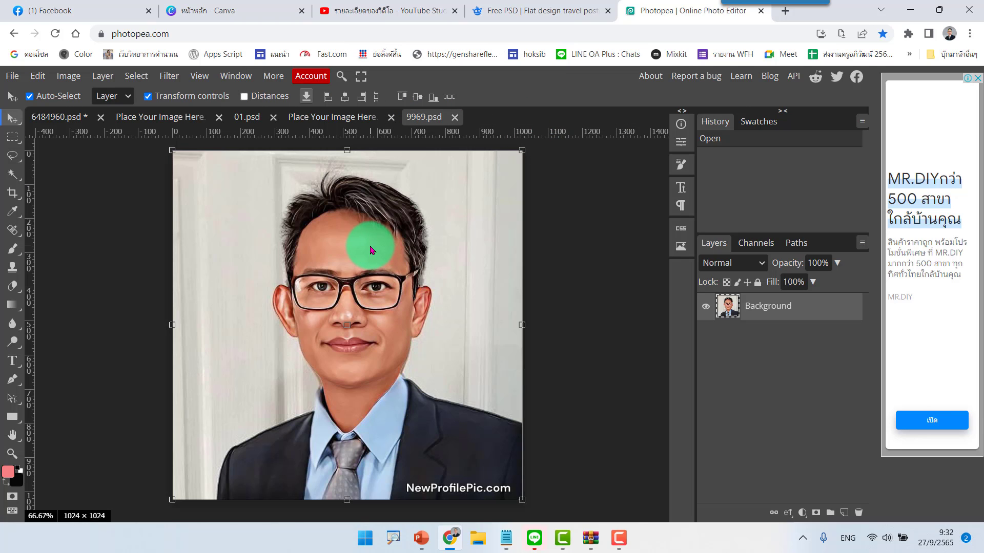
Step: Switch between the flyer, placeholder and 9969.psd tabs, ending on the portrait
{"action": "left_click", "coordinate": [56, 117]}
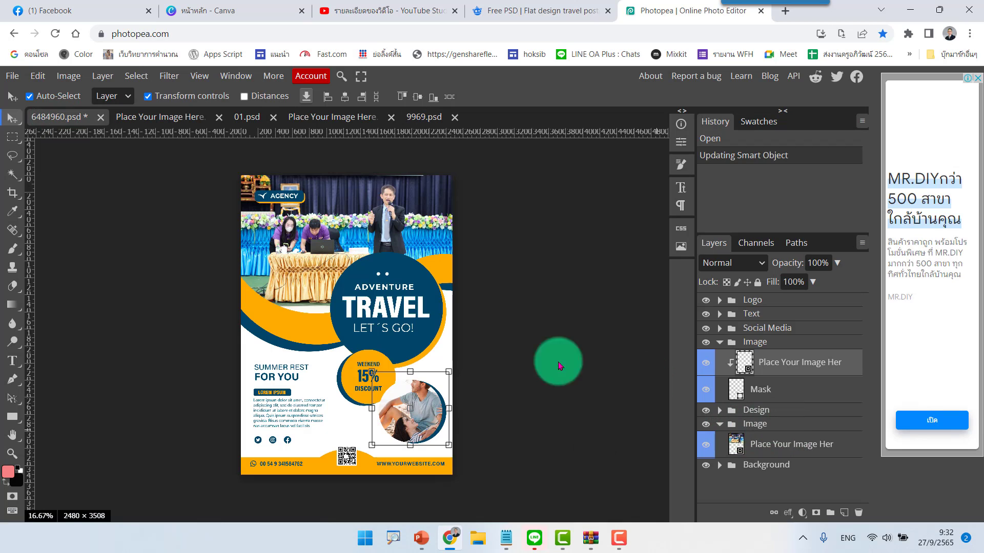
{"action": "left_click", "coordinate": [426, 120]}
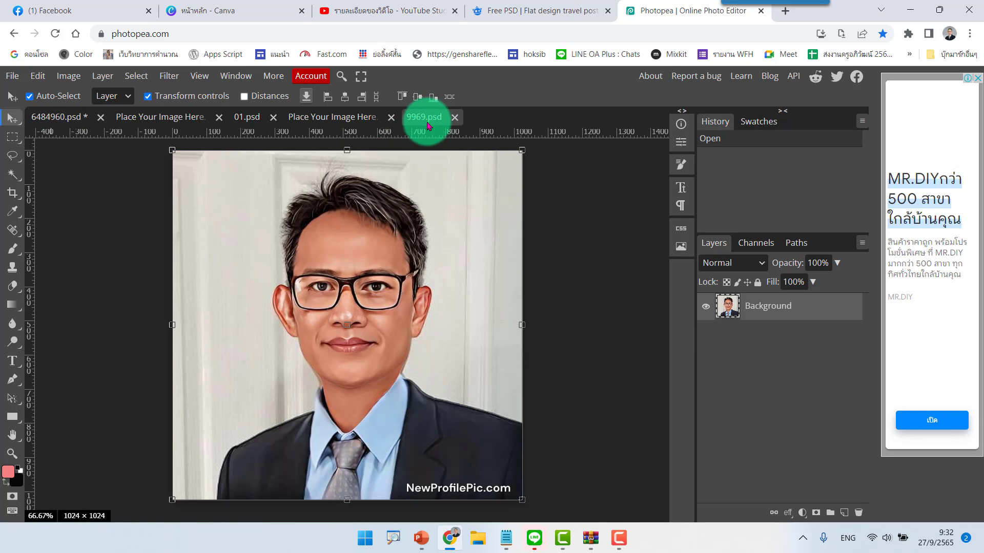
{"action": "left_click", "coordinate": [13, 77]}
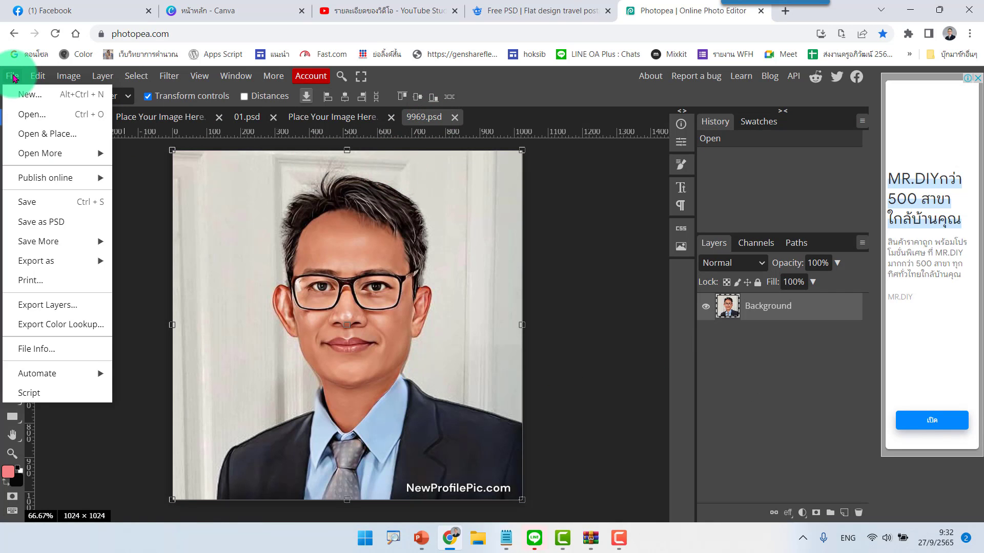
{"action": "left_click", "coordinate": [449, 323]}
{"action": "left_click", "coordinate": [350, 117]}
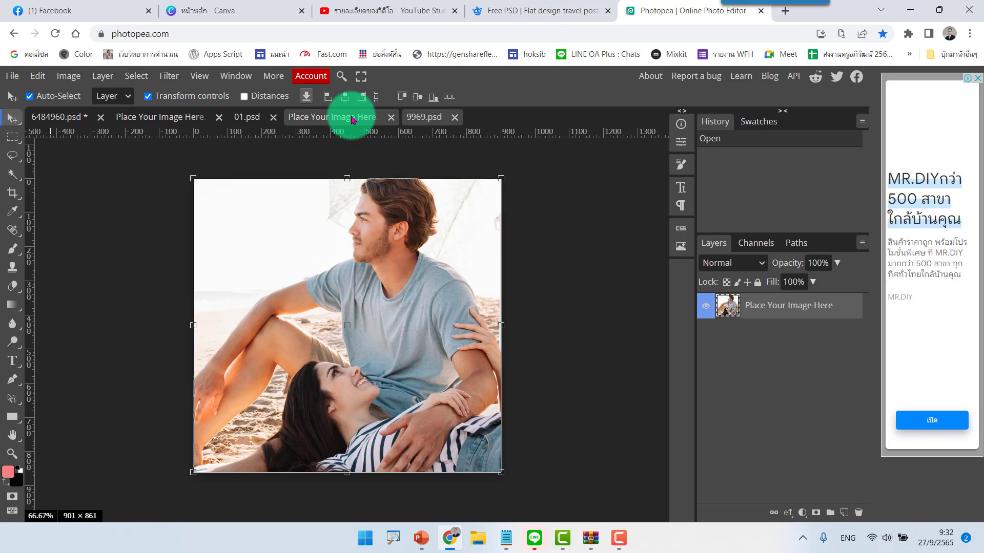
{"action": "left_click", "coordinate": [426, 118]}
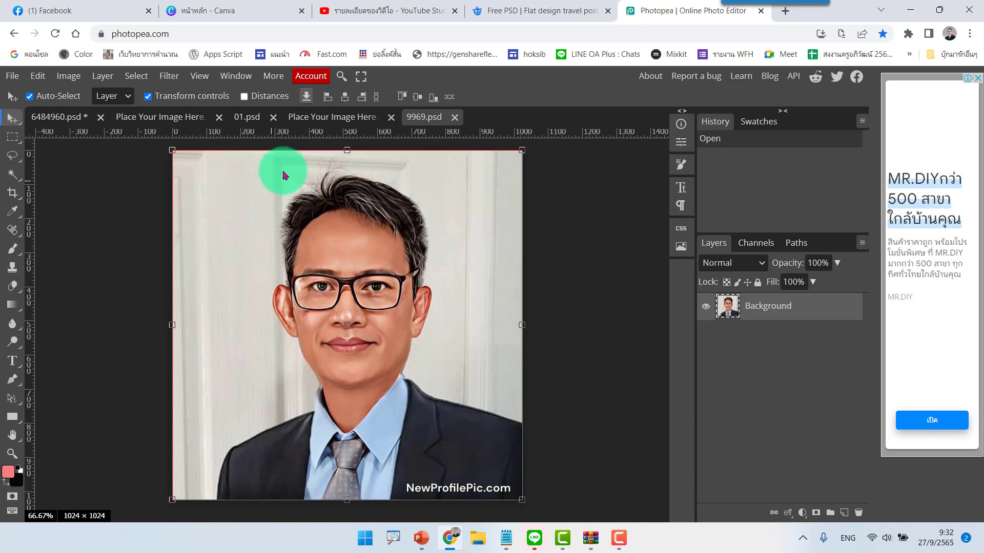
Step: Drag the 9969 portrait into Place Your Image Here, save the smart object, and return to 6484960.psd
{"action": "mouse_move", "coordinate": [288, 186]}
{"action": "left_mouse_down"}
{"action": "mouse_move", "coordinate": [308, 119]}
{"action": "mouse_move", "coordinate": [283, 209]}
{"action": "left_mouse_up"}
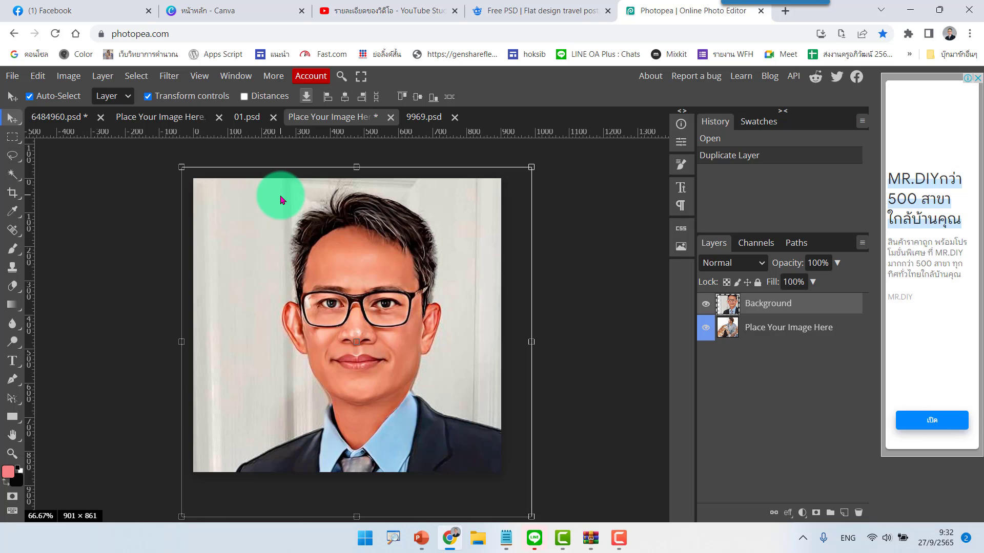
{"action": "left_click", "coordinate": [281, 200]}
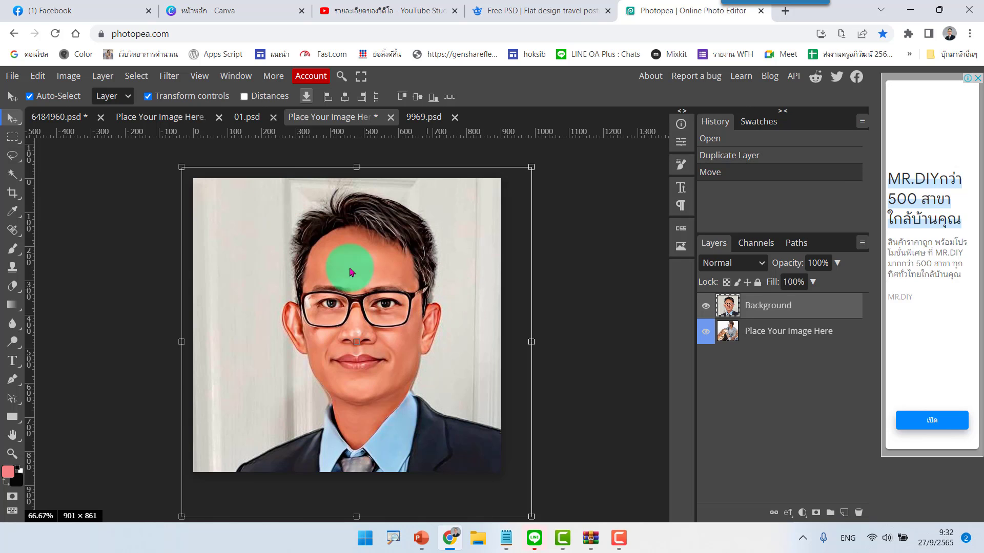
{"action": "left_click", "coordinate": [20, 76]}
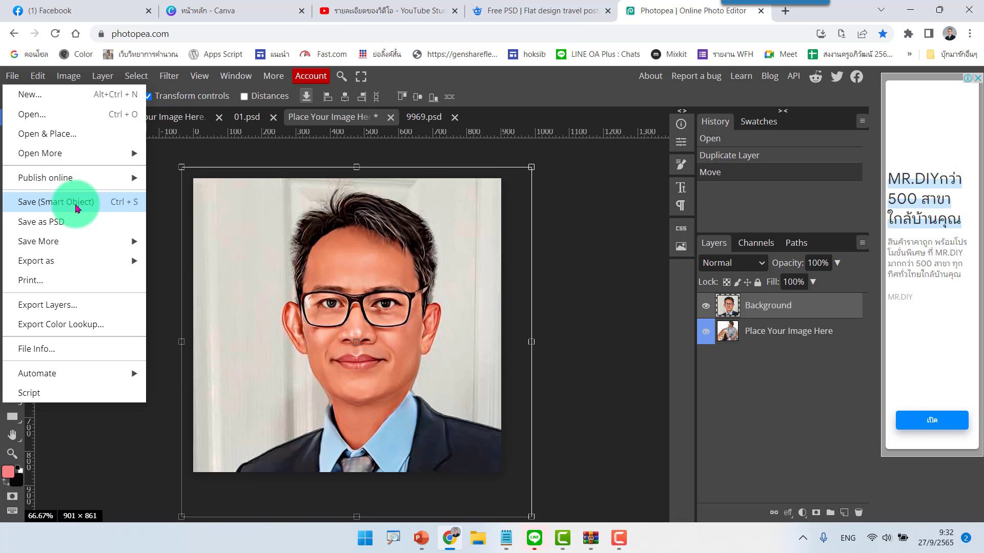
{"action": "left_click", "coordinate": [77, 208]}
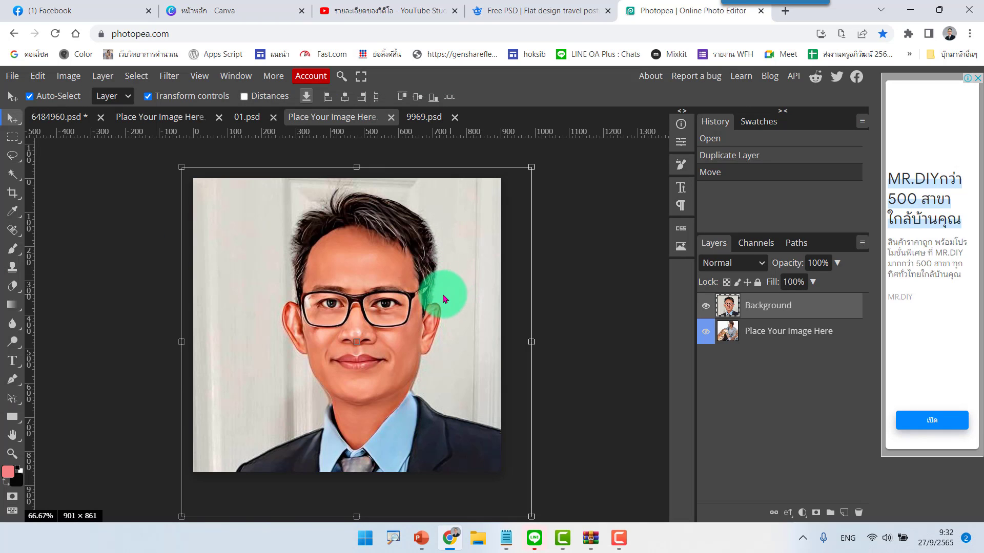
{"action": "left_click", "coordinate": [66, 123]}
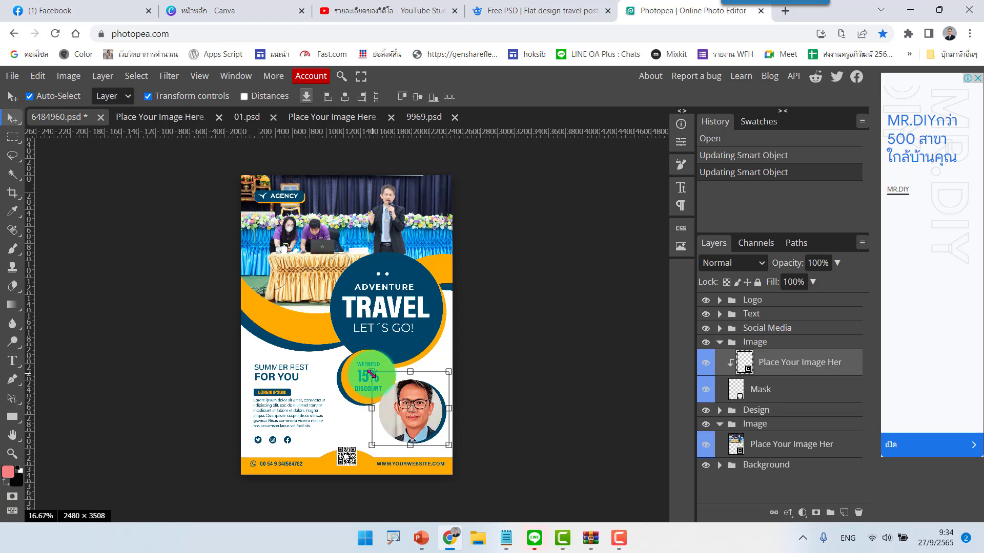
Step: Scale the circle portrait down to 92.67% and commit the transform
{"action": "mouse_move", "coordinate": [371, 374]}
{"action": "left_mouse_down"}
{"action": "mouse_move", "coordinate": [386, 389]}
{"action": "mouse_move", "coordinate": [378, 381]}
{"action": "left_mouse_up"}
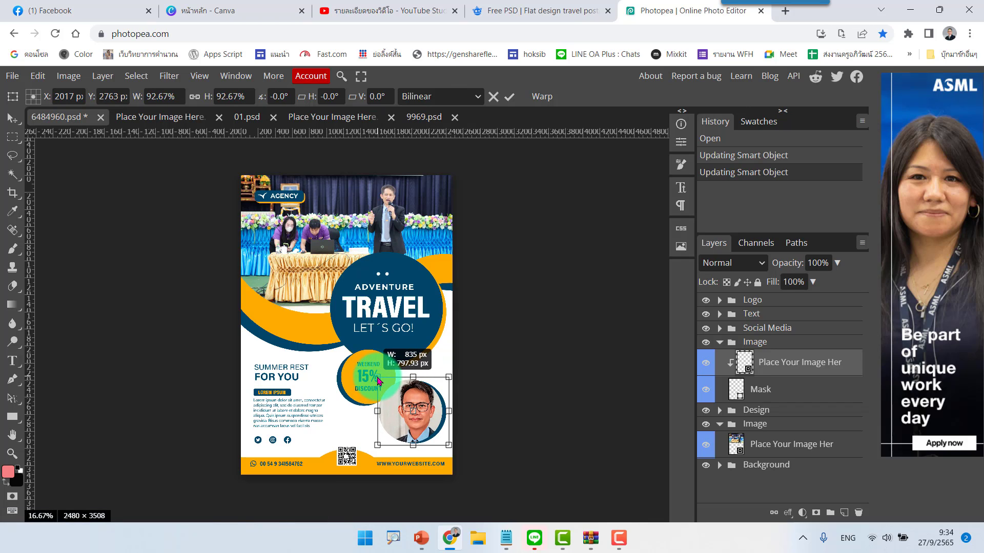
{"action": "left_click", "coordinate": [509, 98]}
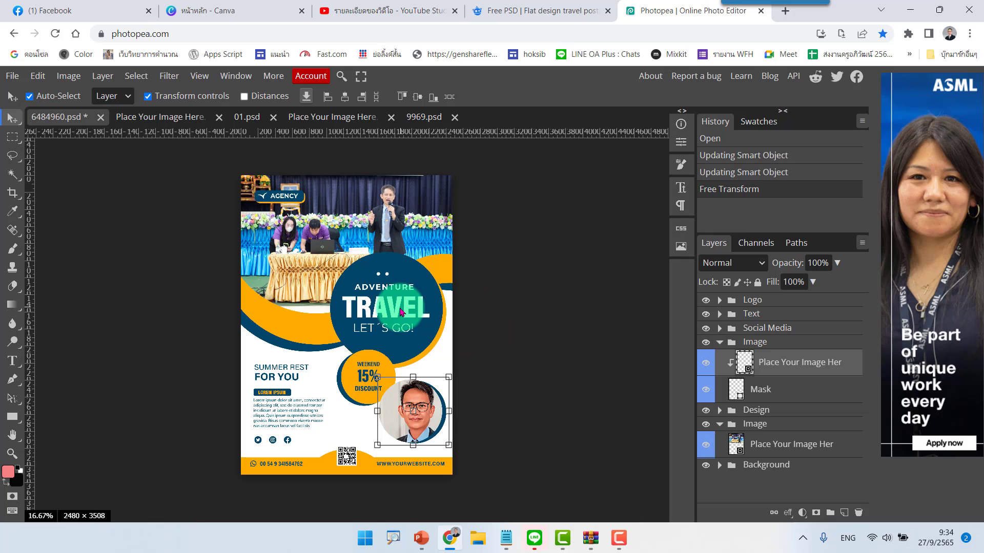
Step: Replace the TRAVEL headline text with the Thai word รายงาน and commit the edit
{"action": "left_click", "coordinate": [400, 311]}
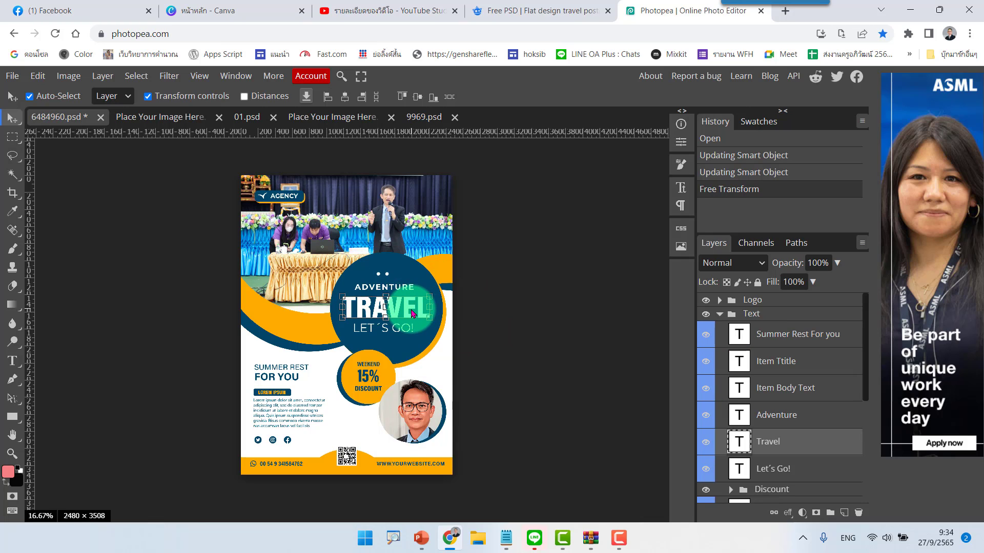
{"action": "double_click", "coordinate": [404, 310]}
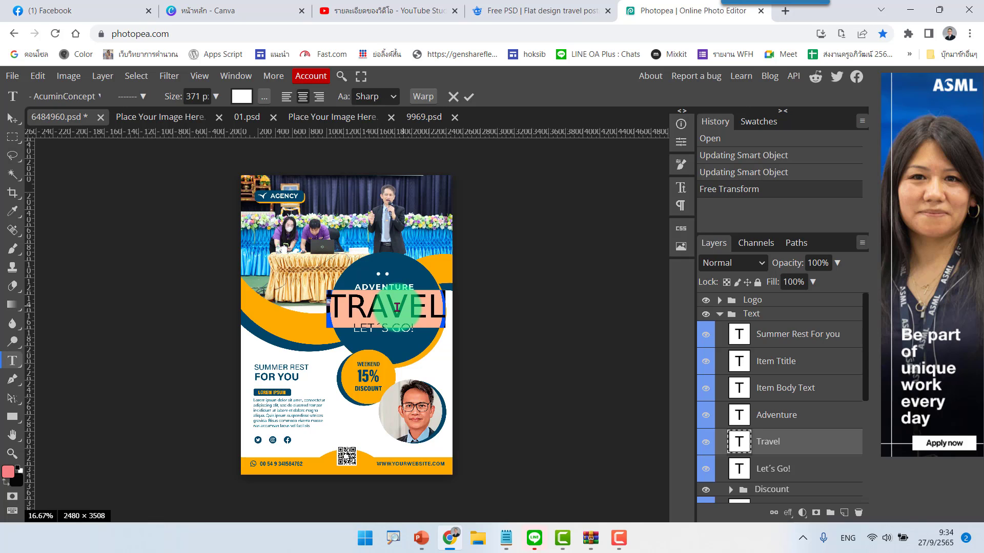
{"action": "type", "text": "ครู"}
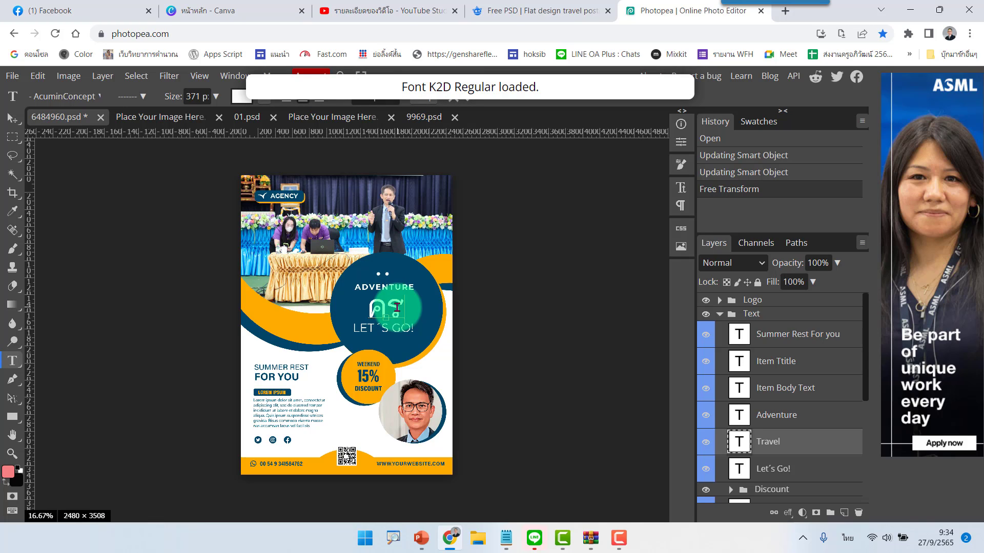
{"action": "type", "text": "อ"}
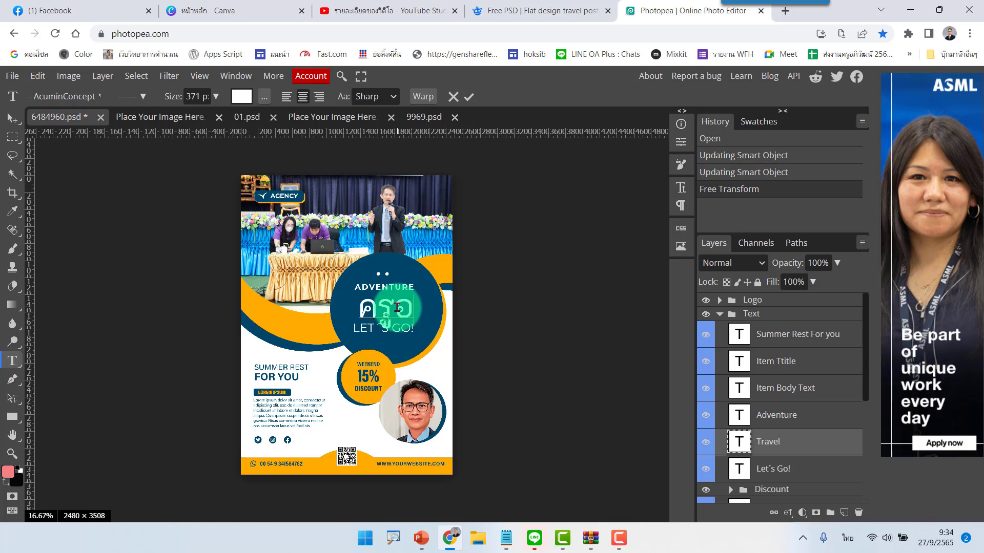
{"action": "key", "text": "BackSpace"}
{"action": "type", "text": "งาน"}
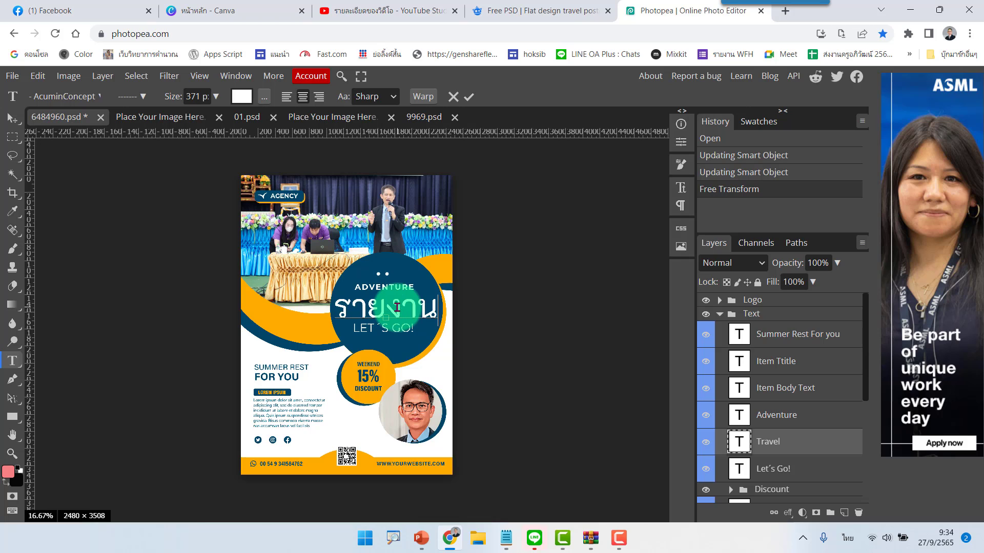
{"action": "left_click", "coordinate": [469, 98]}
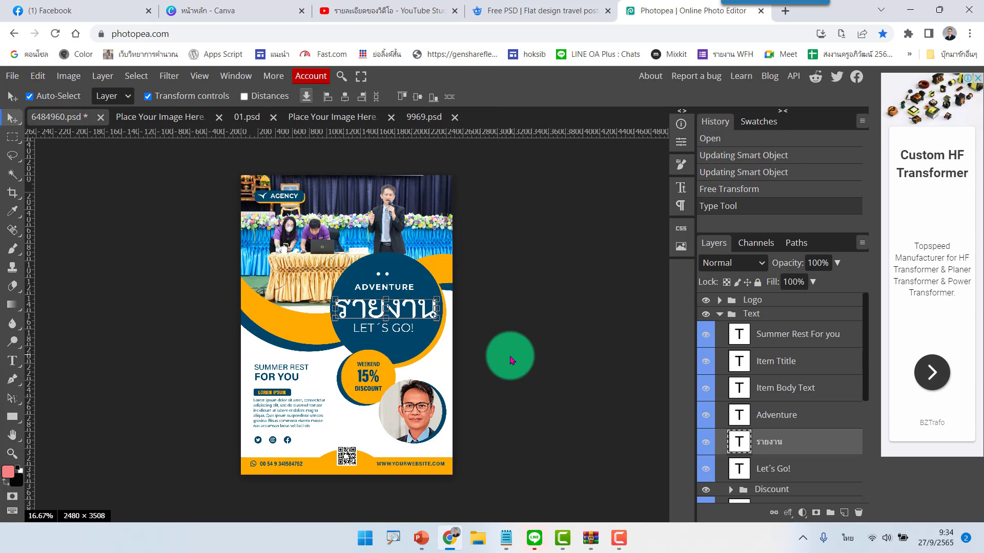
Step: Delete the AGENCY logo from the poster's top left and open the File menu
{"action": "left_click", "coordinate": [292, 197]}
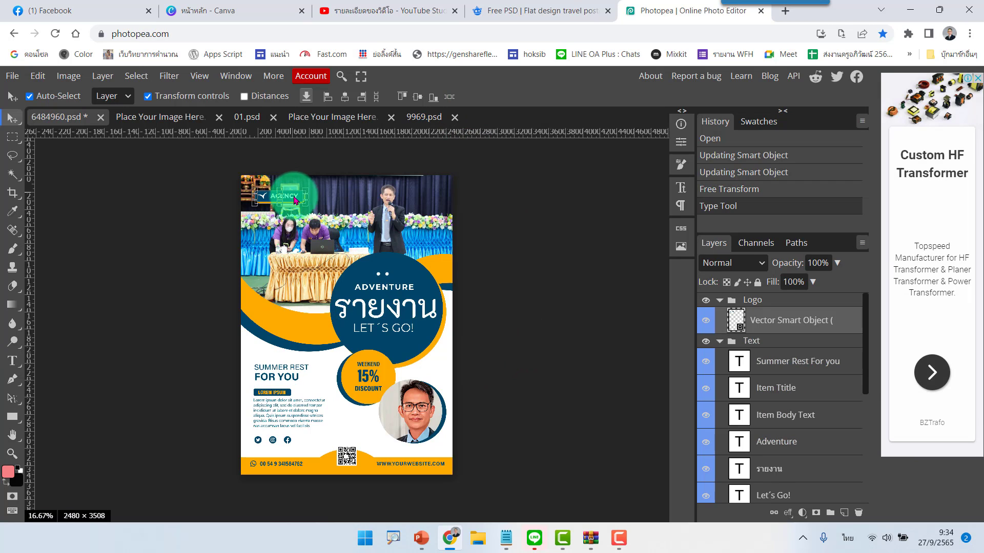
{"action": "key", "text": "Delete"}
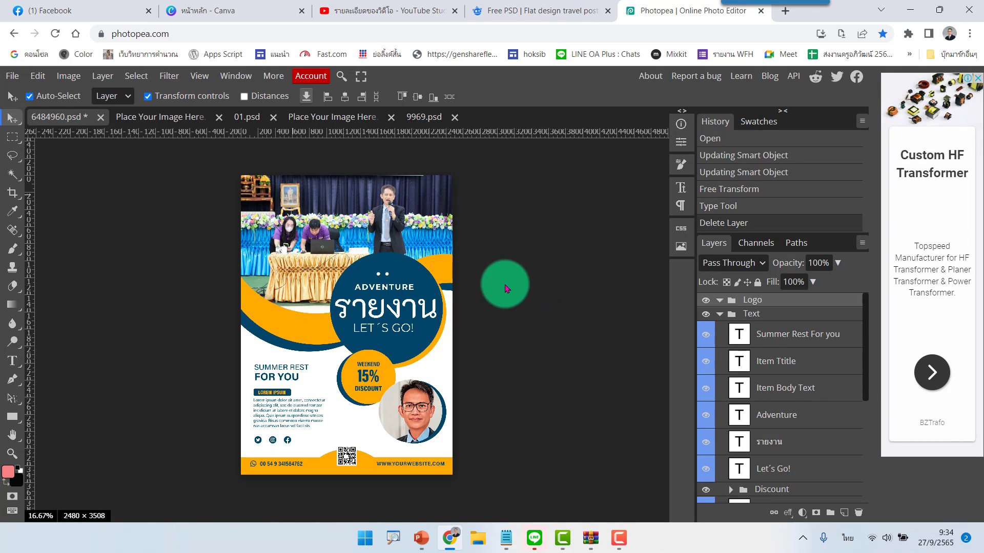
{"action": "scroll", "coordinate": [486, 281], "scroll_direction": "up", "scroll_amount": 1}
{"action": "scroll", "coordinate": [487, 284], "scroll_direction": "up", "scroll_amount": 1}
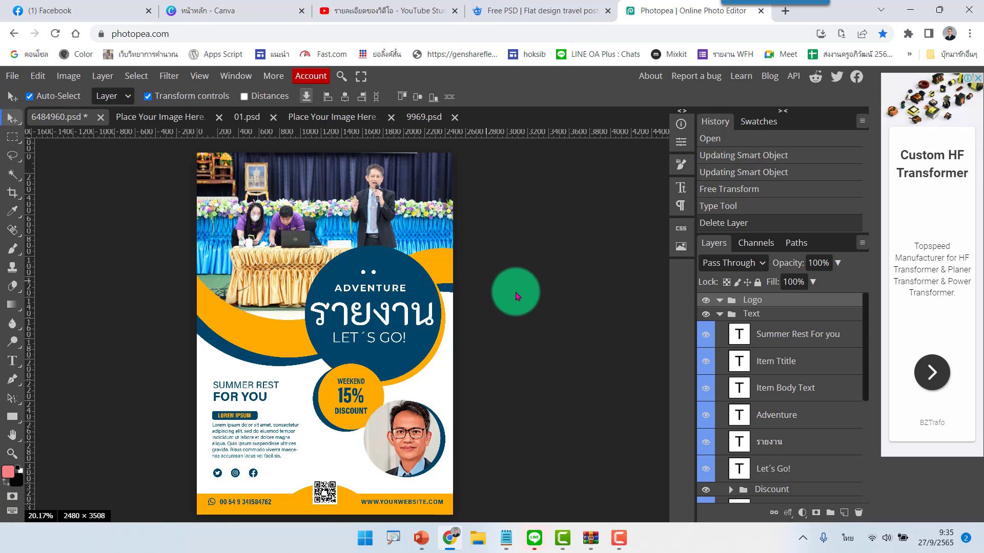
{"action": "left_click", "coordinate": [14, 77]}
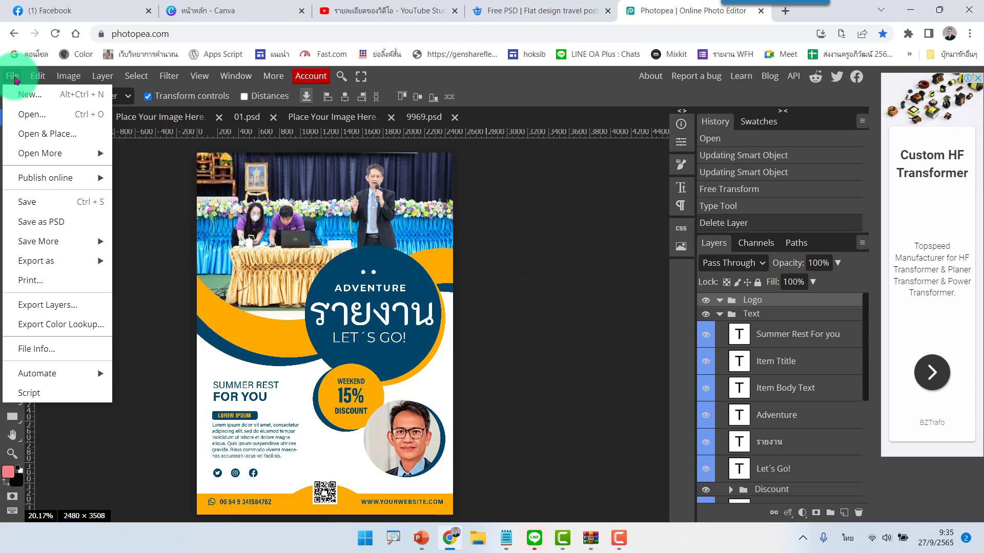
{"action": "mouse_move", "coordinate": [46, 261]}
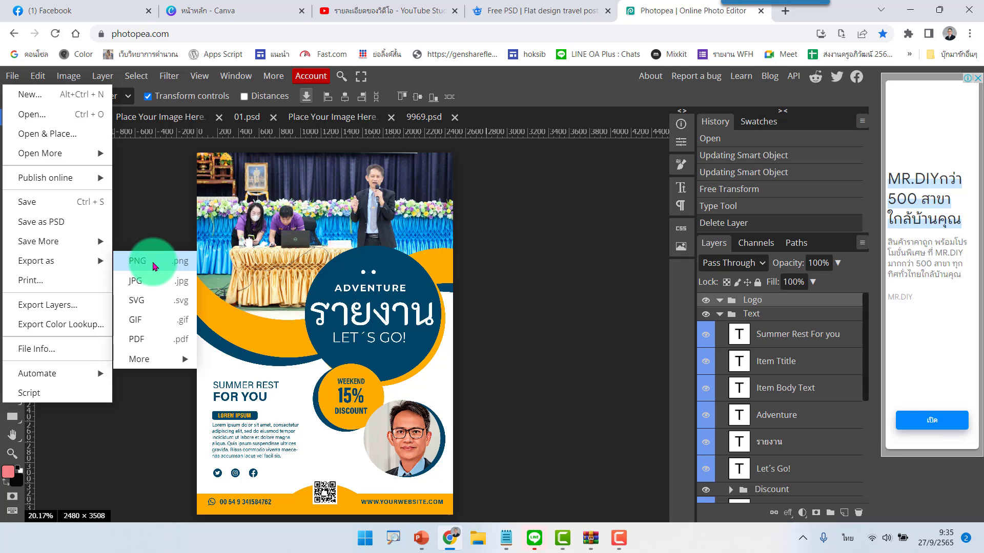
Step: Export the poster as 6484960.png (2480 × 3508) to the Desktop and open the download
{"action": "left_click", "coordinate": [154, 266]}
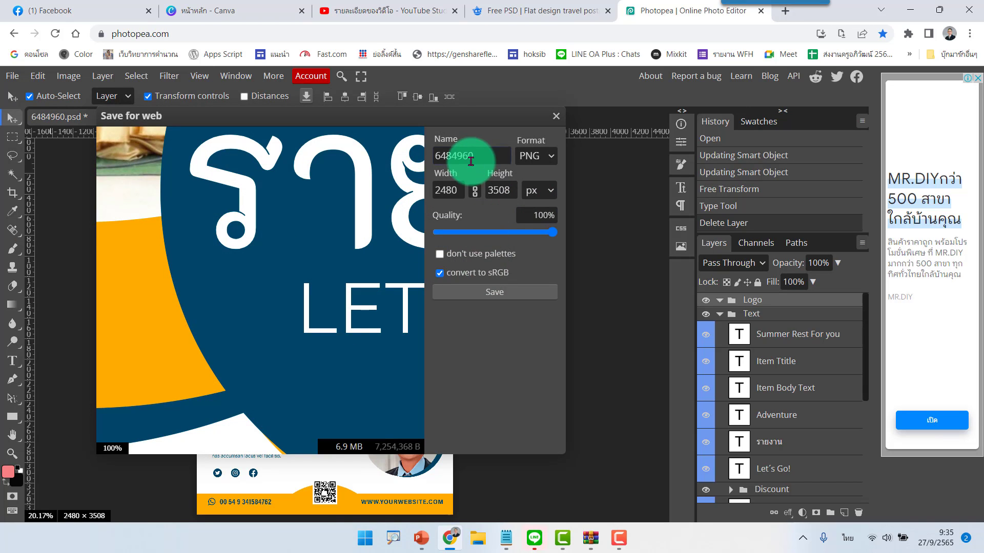
{"action": "left_click", "coordinate": [508, 292]}
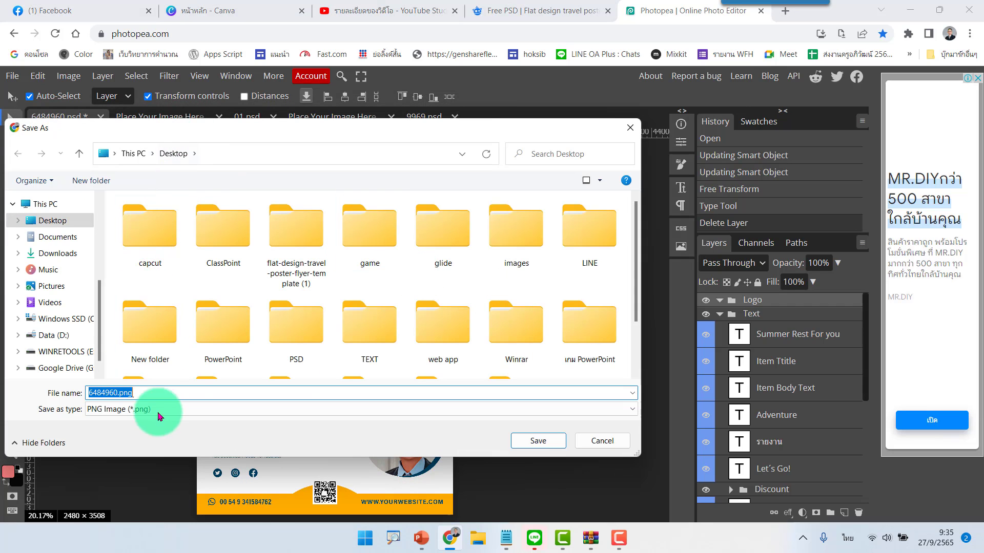
{"action": "left_click", "coordinate": [543, 448]}
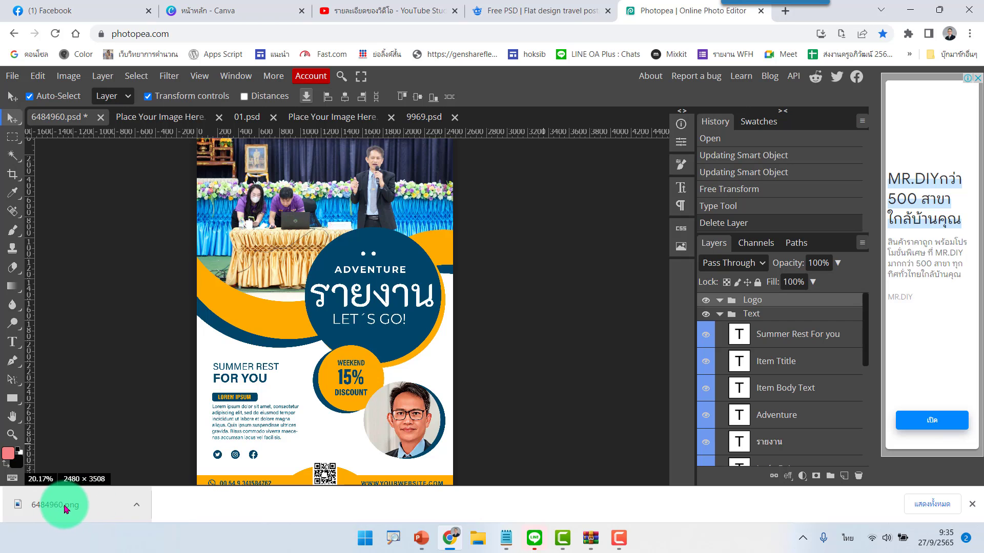
{"action": "left_click", "coordinate": [65, 507]}
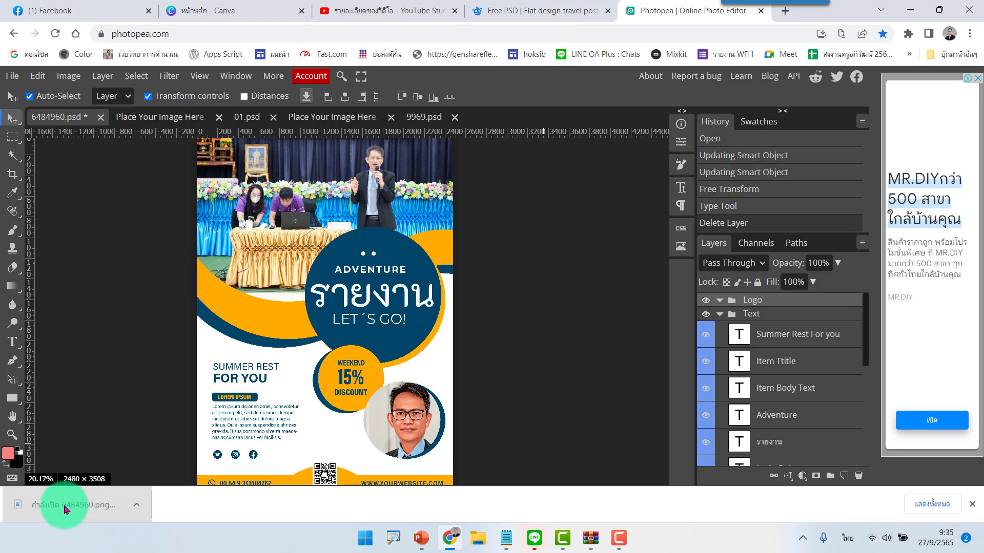